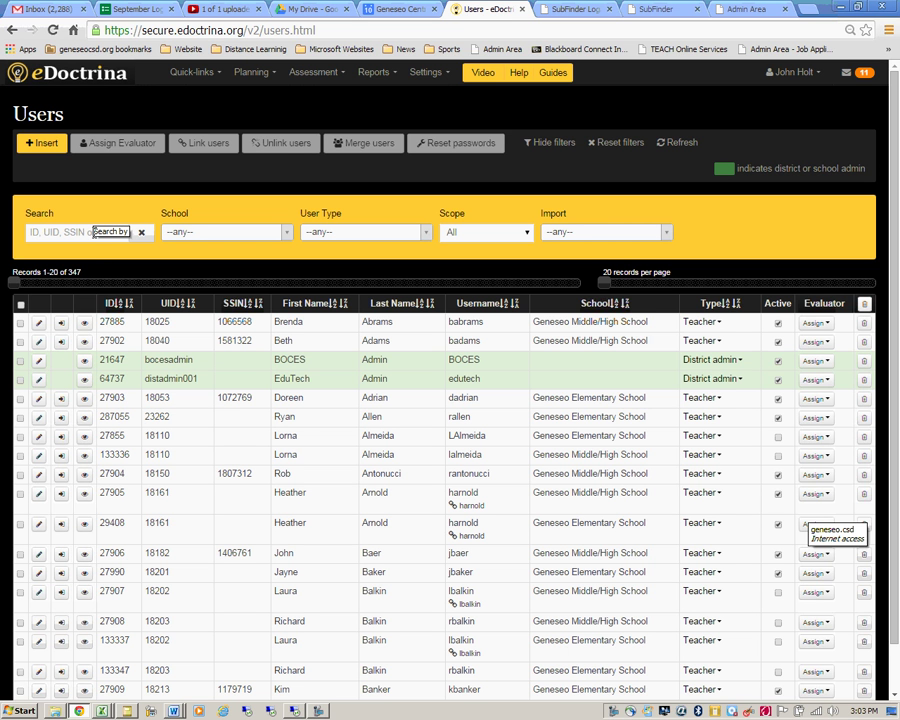
Step: Search the user list by the teacher's last name and open the matching teacher's observation form
left_click(93, 234)
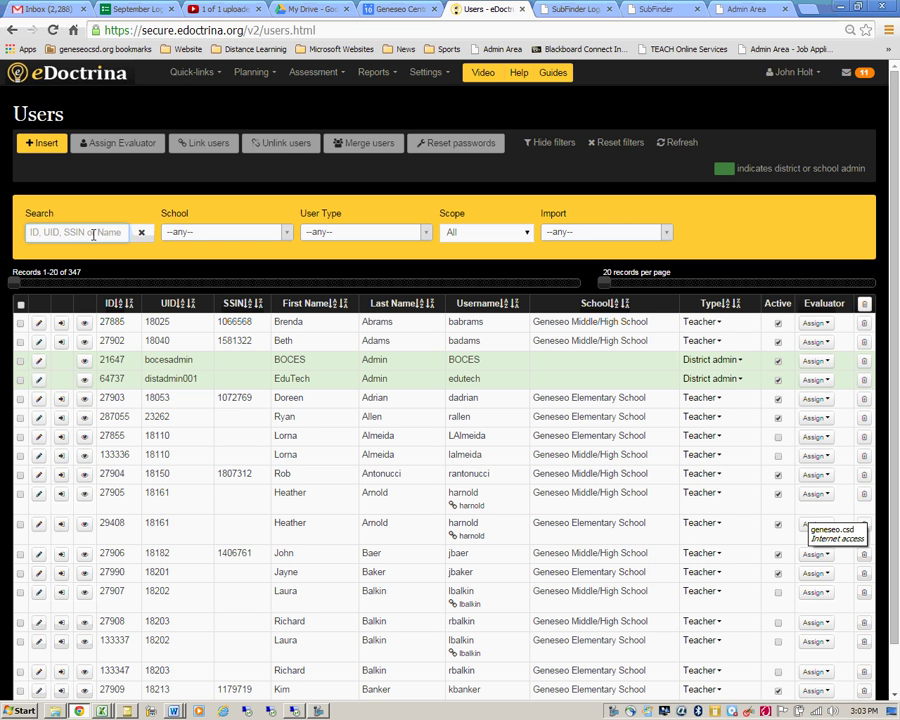
type("ripk")
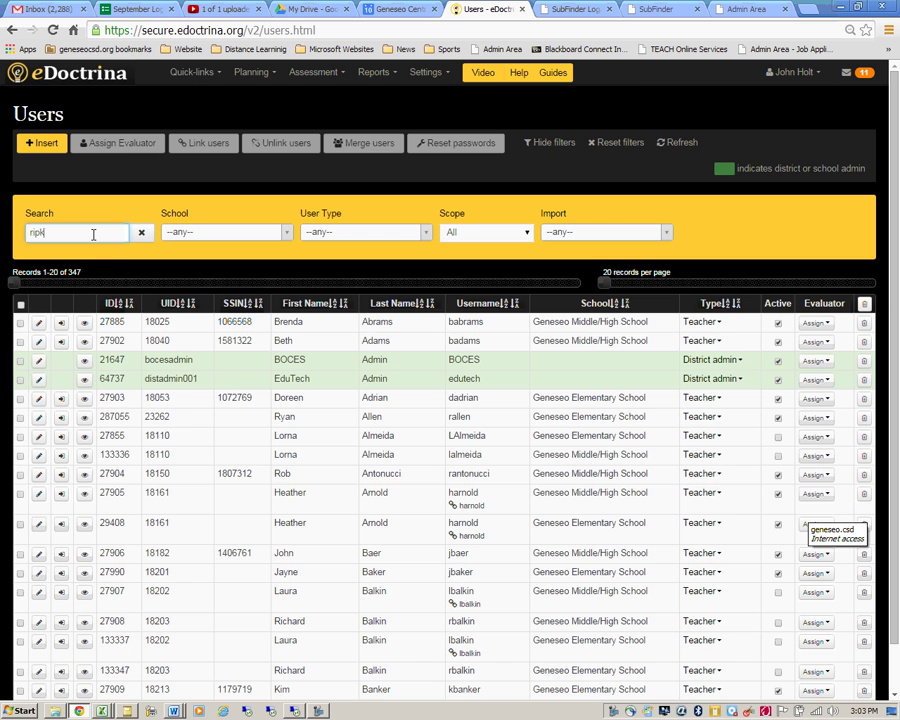
type("en")
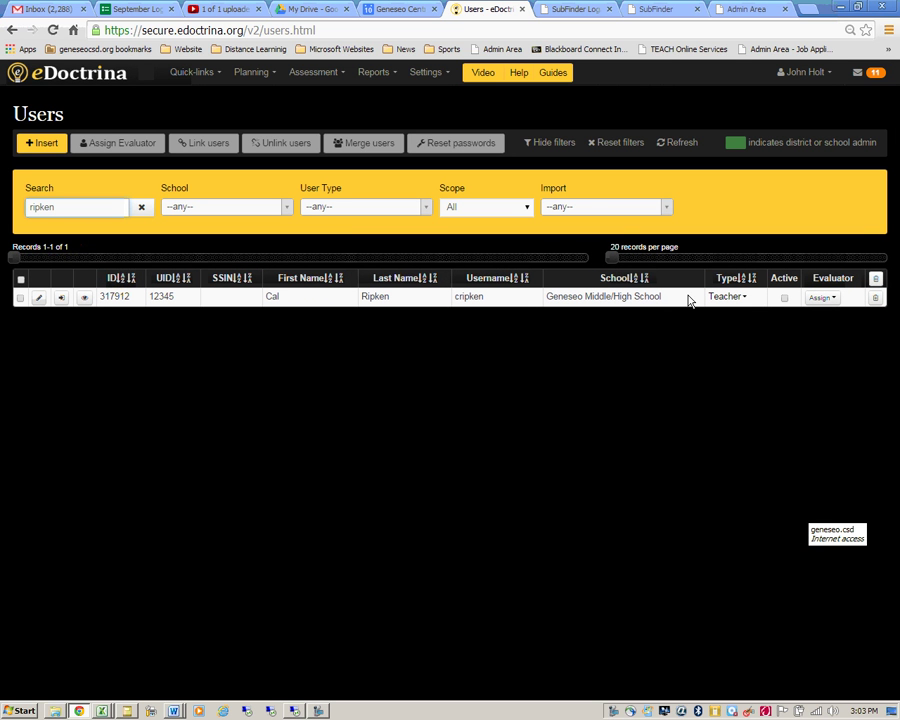
left_click(85, 300)
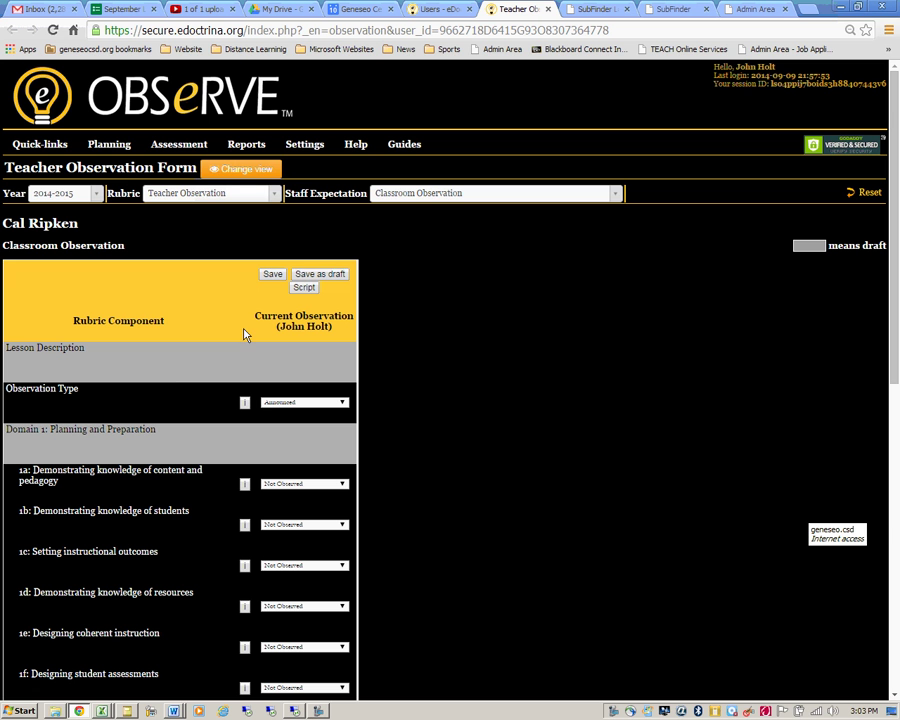
Step: Switch the form's view, add a new observation, and script "First five minutes, kdfjdkj" followed by the lines df, sd, df and sdf
left_click(230, 172)
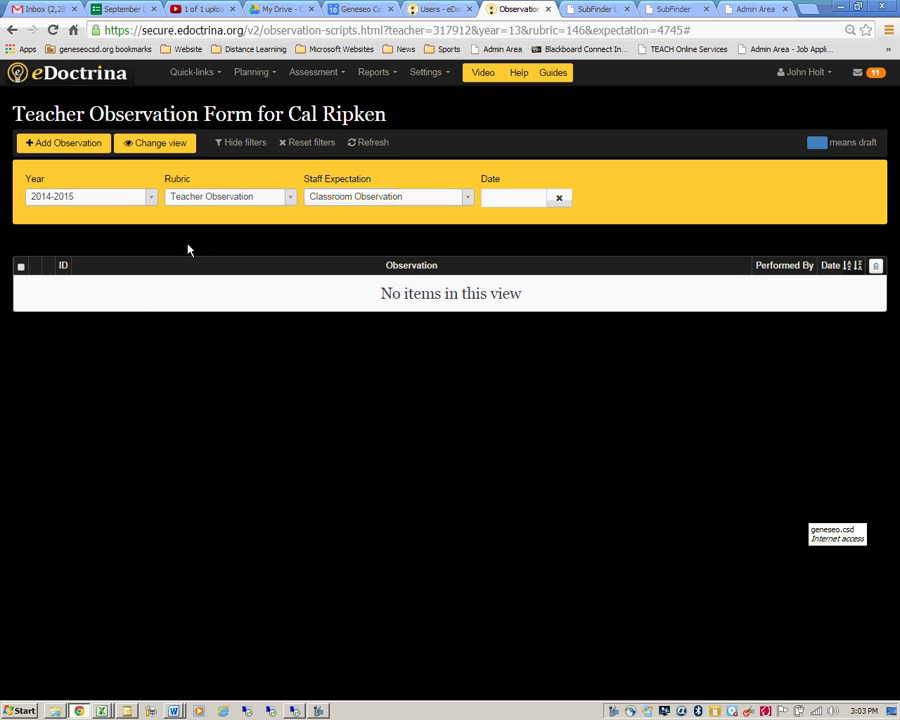
left_click(50, 147)
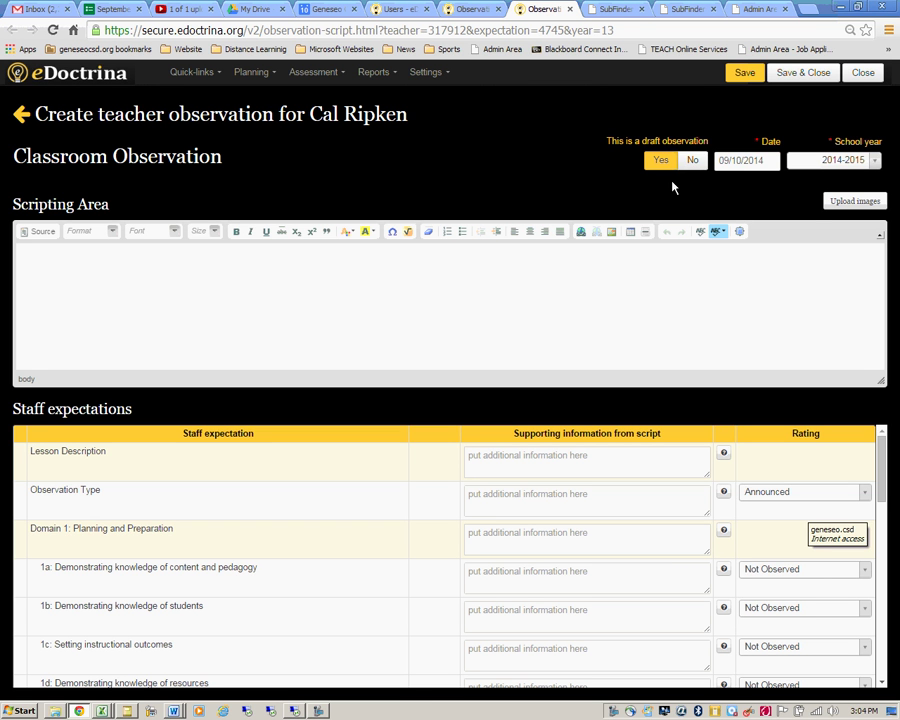
left_click(448, 272)
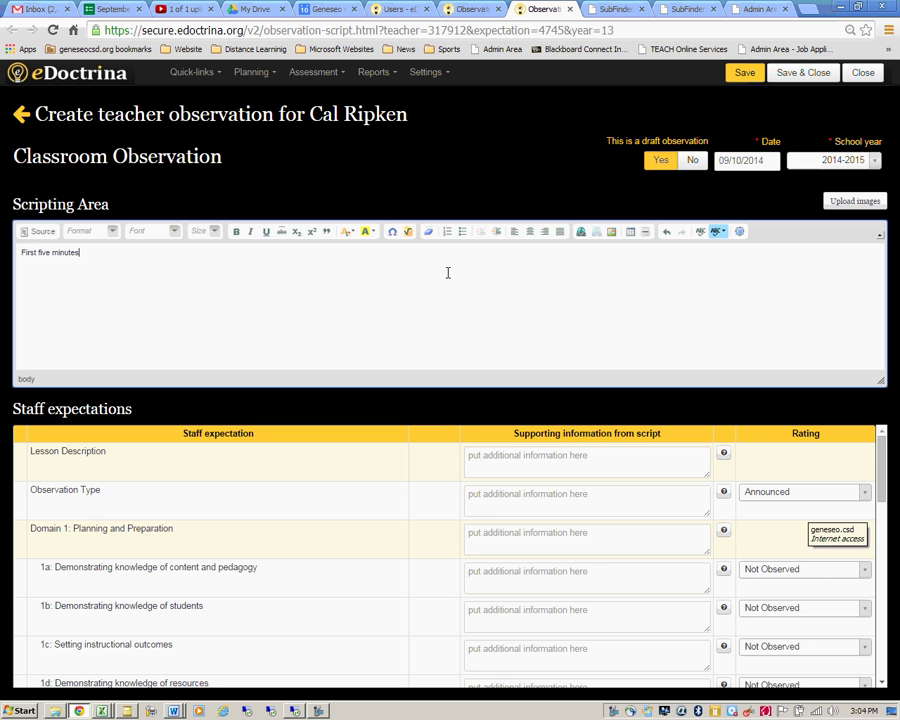
type("First five minutes, kdfjdkj df")
key("Return")
type("sd")
key("Return")
type("df")
key("Return")
type("sdf")
key("Return")
Step: Describe the lesson as "This was a blended math classroom working with fractions." and set Observation Type to Unannounced
left_click(548, 467)
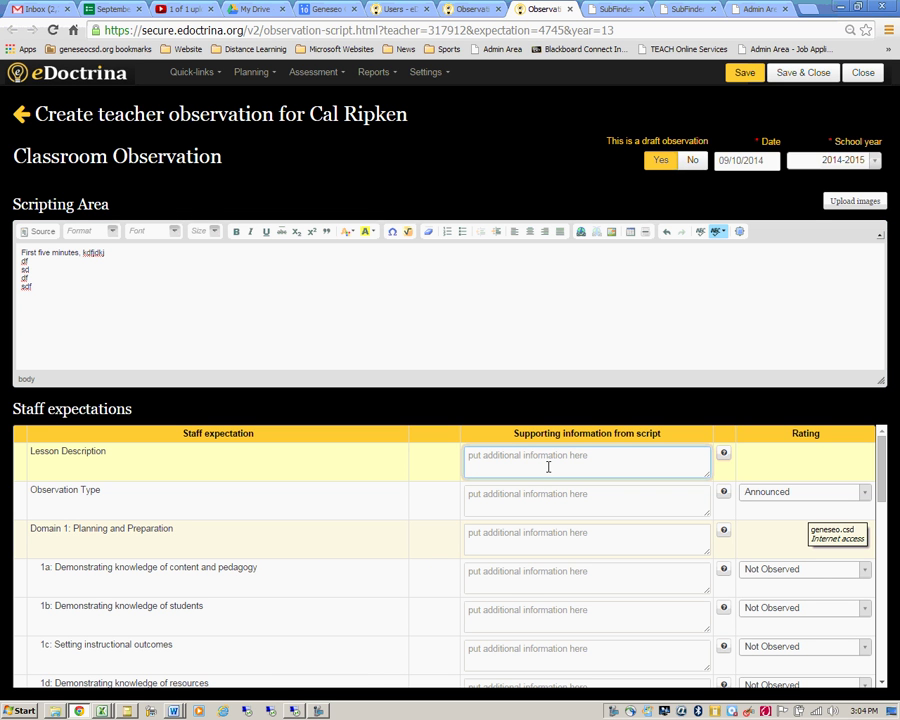
type("This was a blended meath classroom working with")
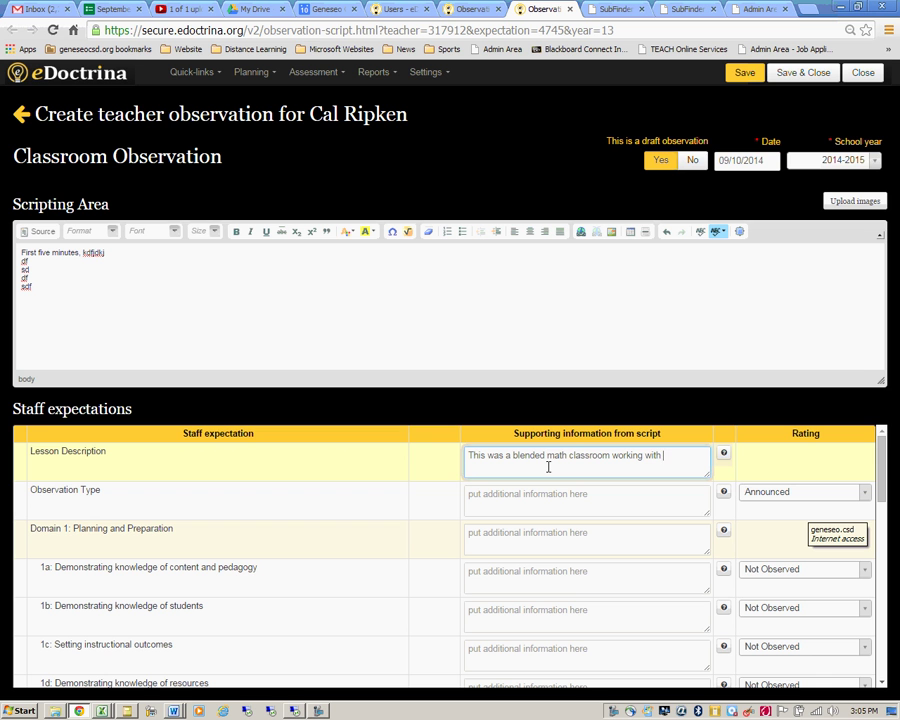
type(" fractions.")
left_click(866, 497)
left_click(773, 547)
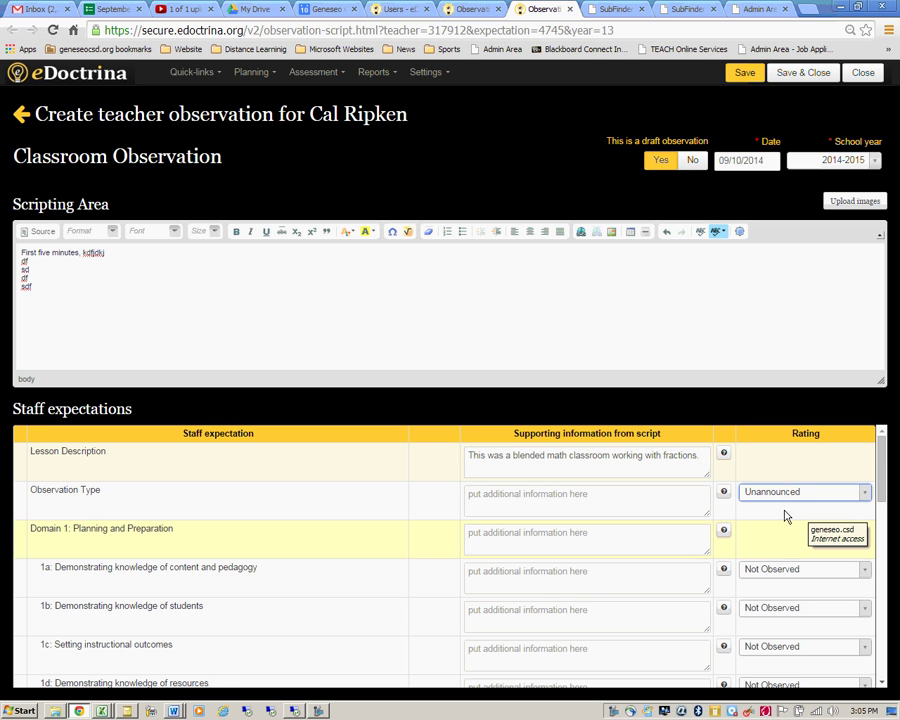
Step: Rate Domain 1 components: 1a Proficient/Effective, 1b Distinguished/Highly Effective, 1c Unsatisfactory/Ineffective, and 1d Proficient/Effective
left_click_drag(884, 470, 889, 497)
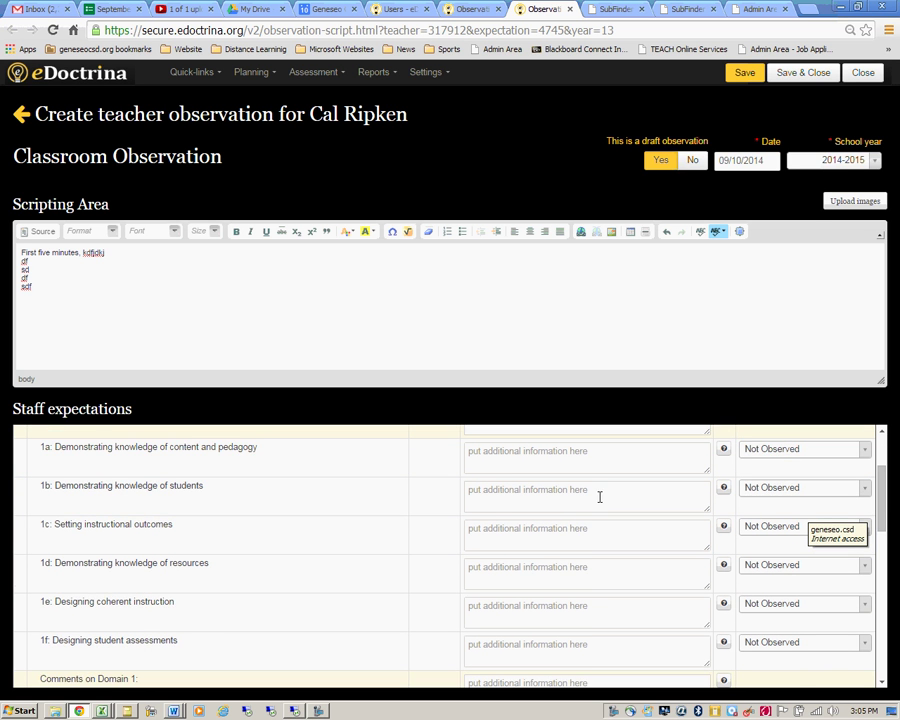
scroll(590, 500, "up", 2)
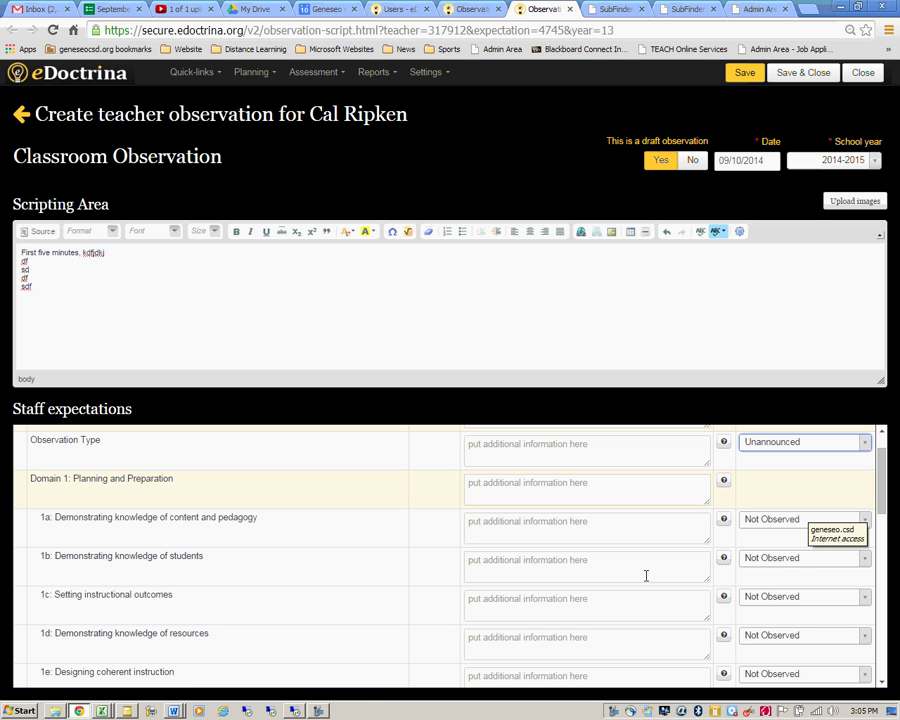
left_click(798, 524)
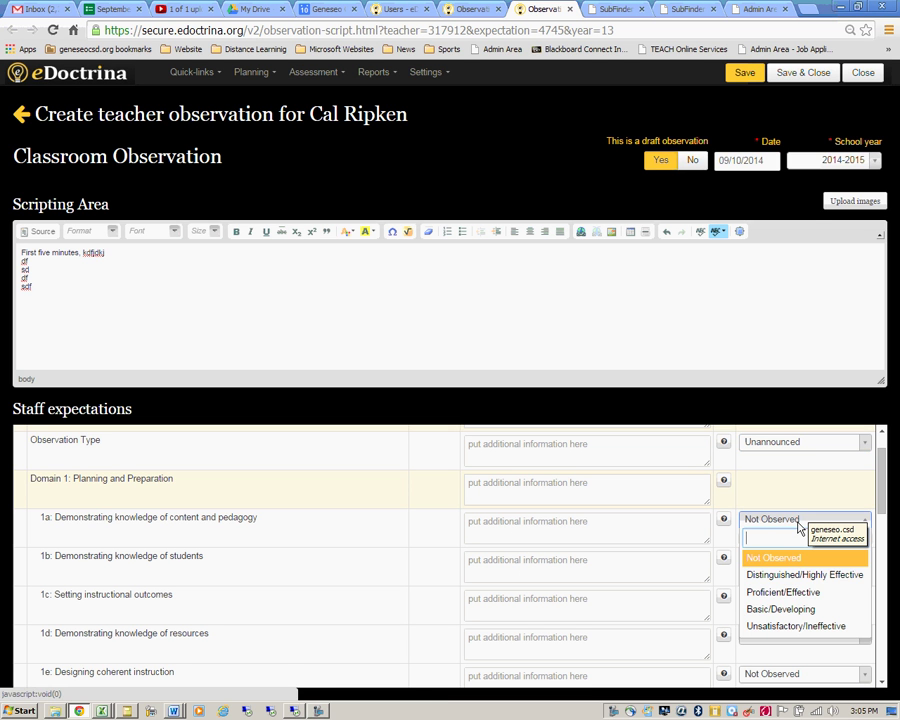
left_click(790, 593)
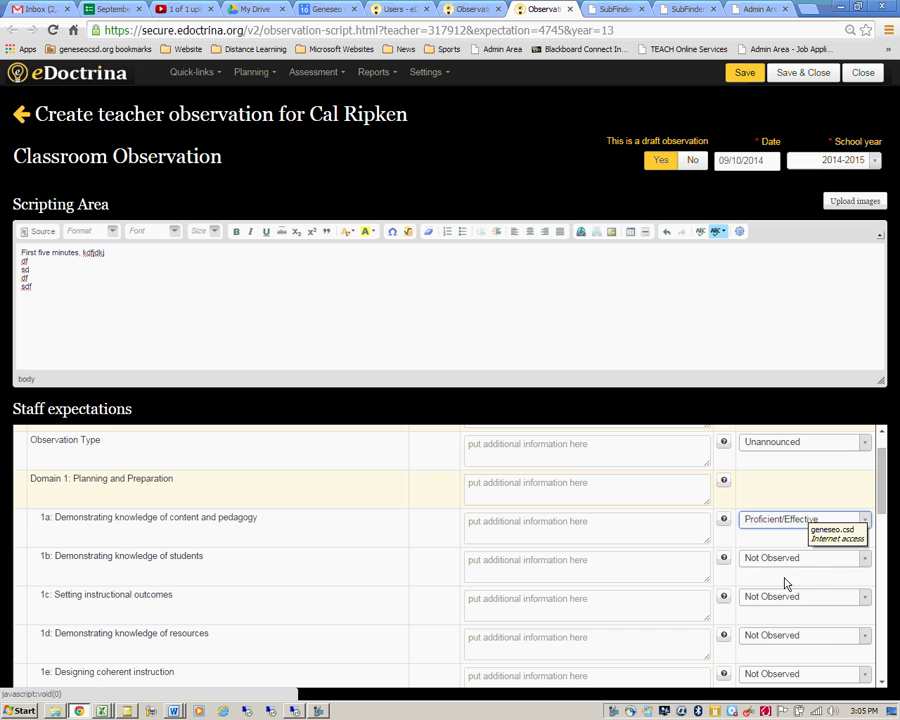
left_click(779, 562)
left_click(777, 615)
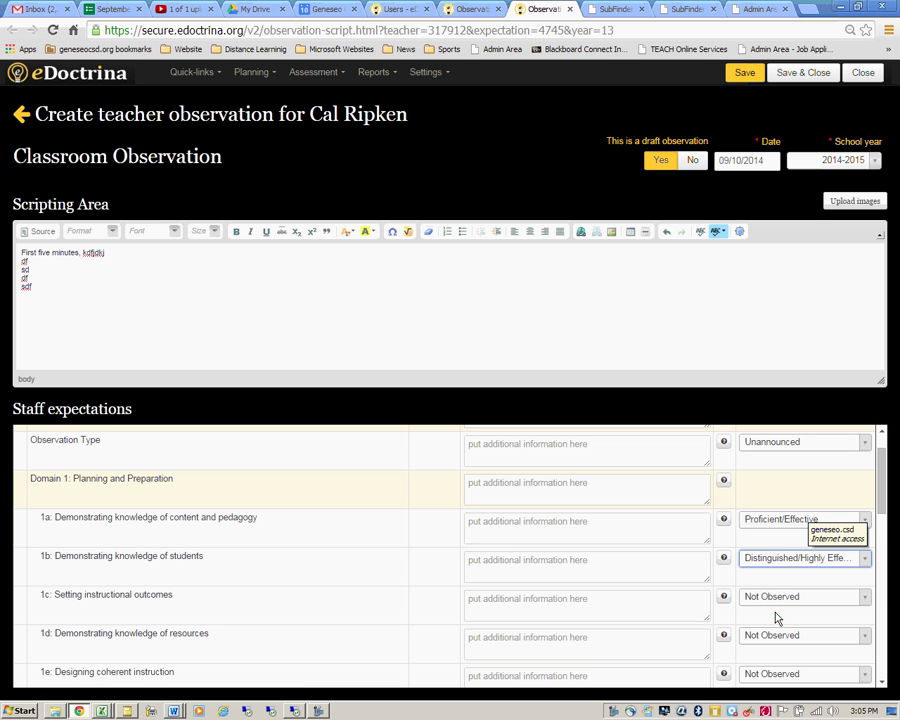
left_click(775, 597)
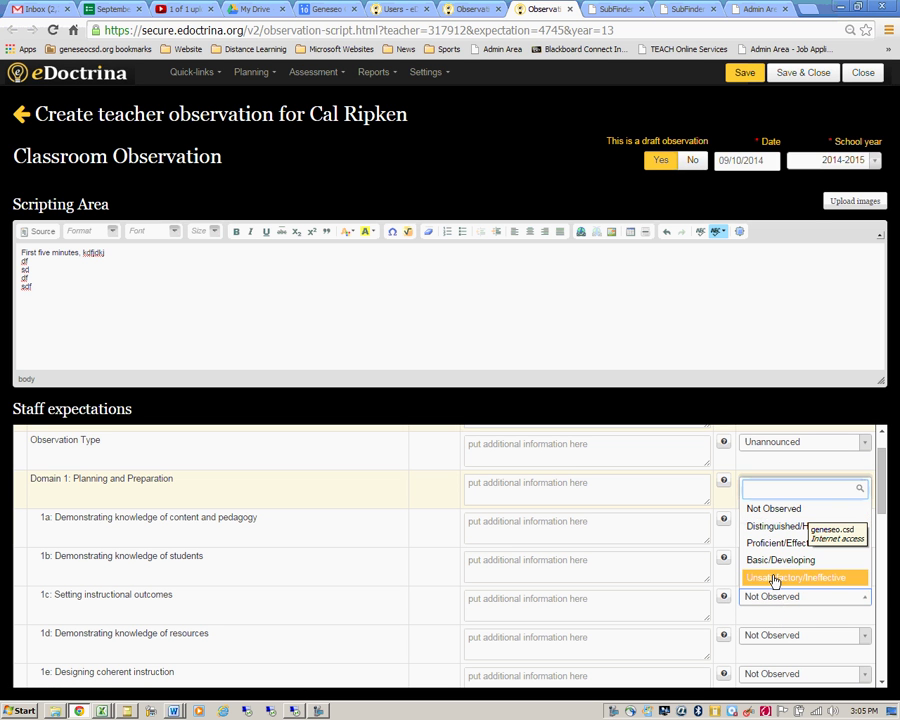
left_click(773, 578)
left_click(782, 640)
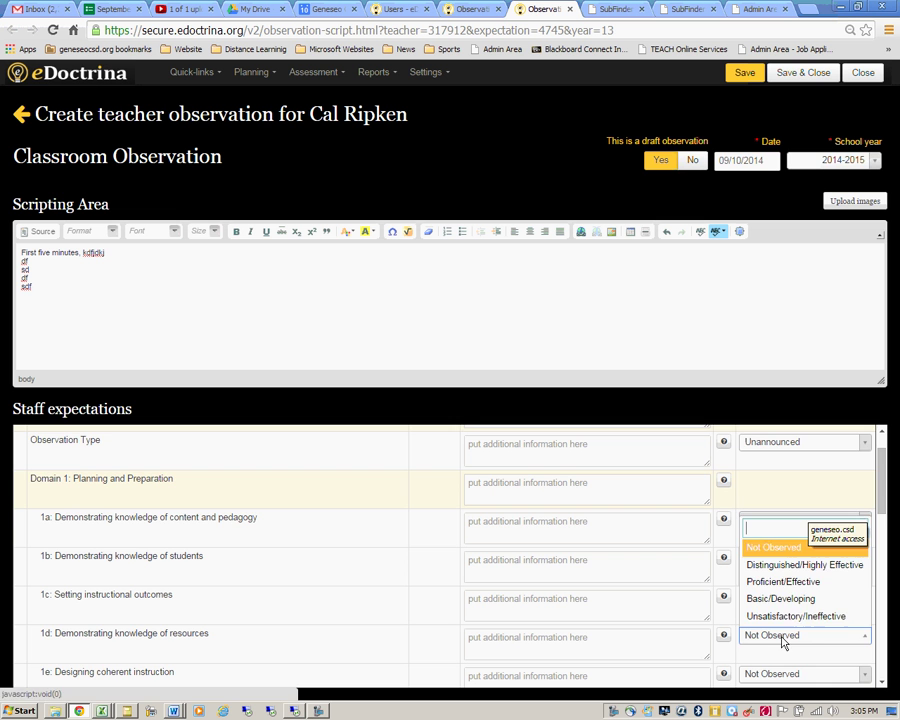
left_click(768, 582)
Step: Review the remaining Domain 1 rows and activate the Comments on Domain 1 field
left_click_drag(878, 508, 884, 540)
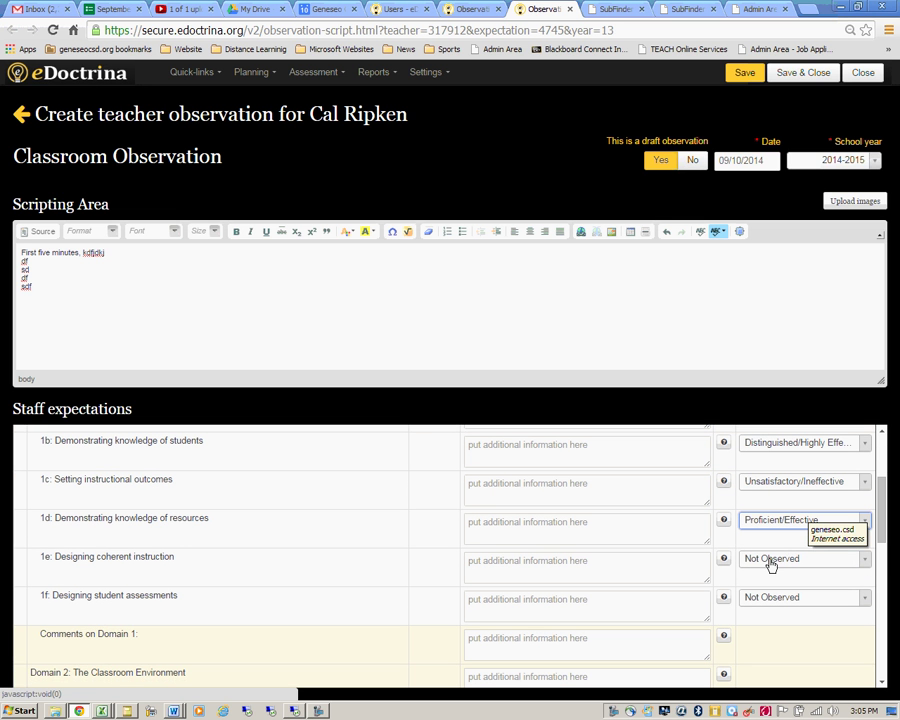
mouse_move(880, 534)
left_mouse_down()
mouse_move(882, 488)
mouse_move(886, 527)
left_mouse_up()
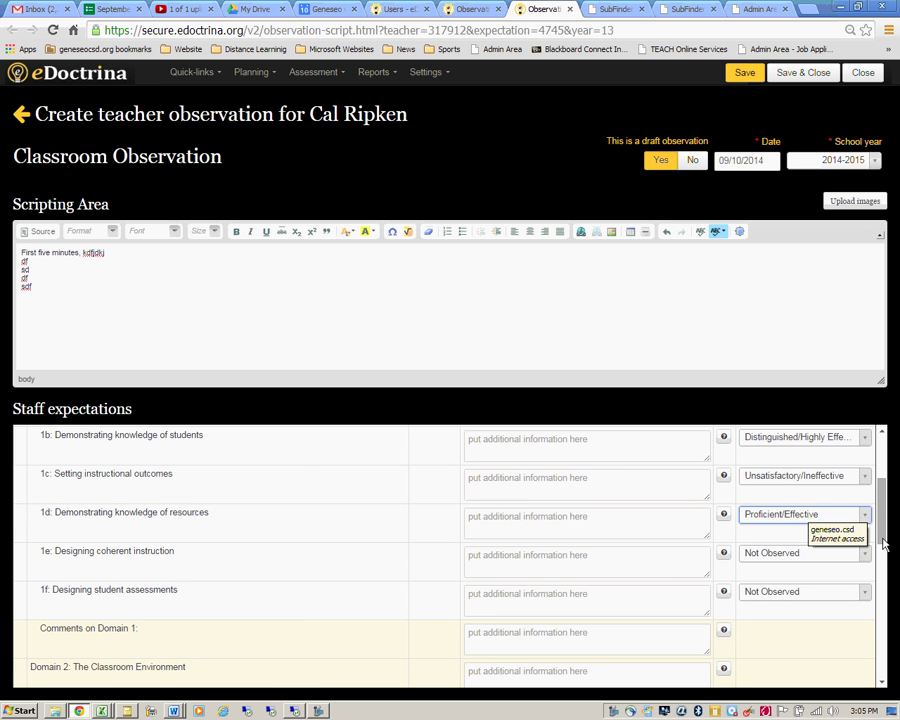
left_click_drag(884, 540, 884, 551)
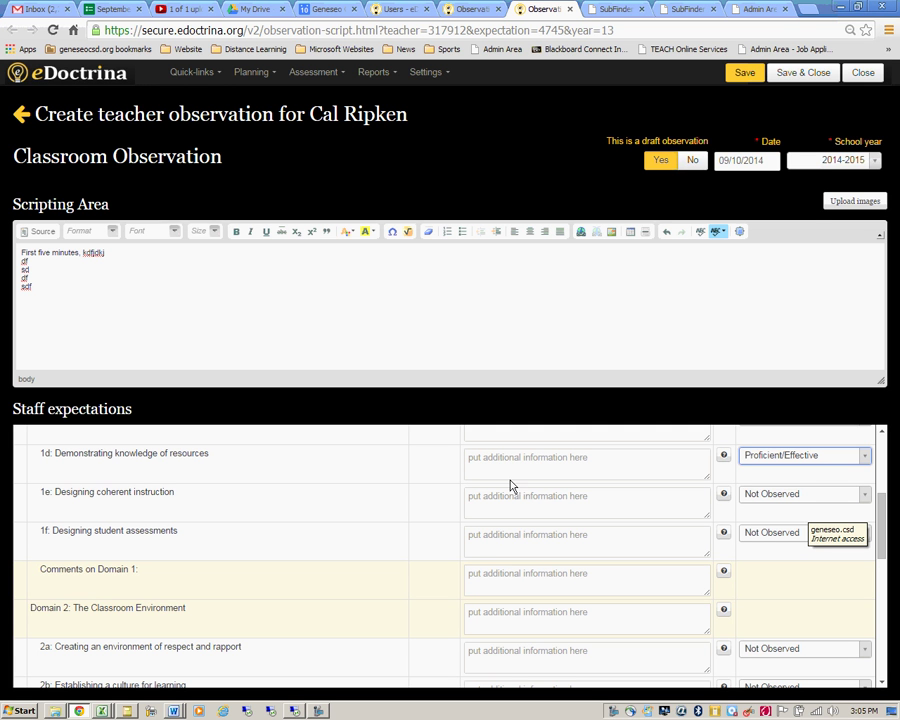
left_click(510, 581)
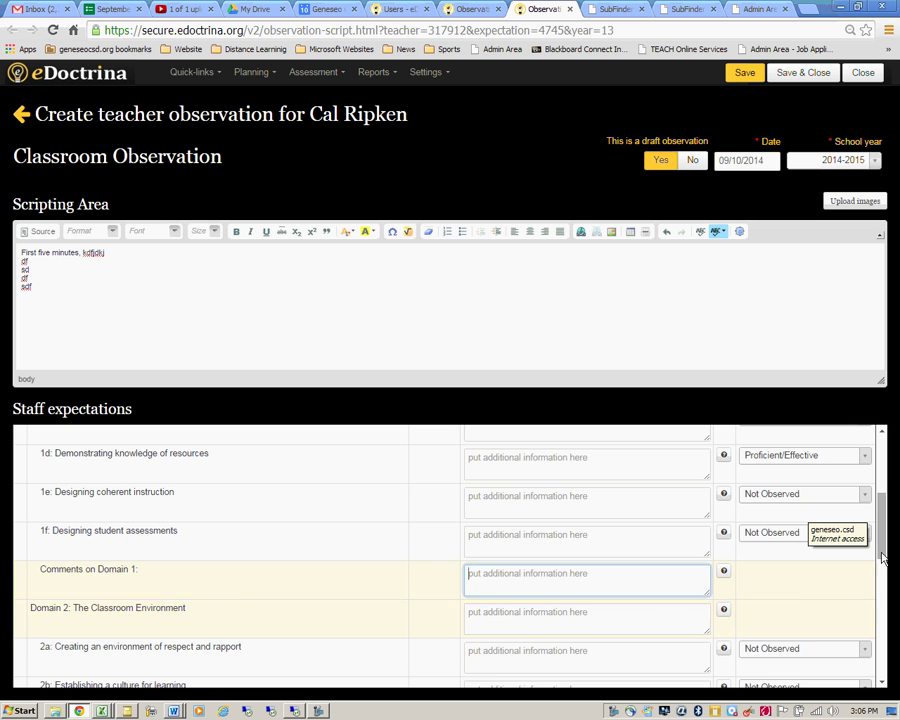
Step: Rate Domain 2 components: 2a Proficient/Effective, 2b Basic/Developing, and 2c Proficient/Effective
left_click_drag(881, 549, 882, 573)
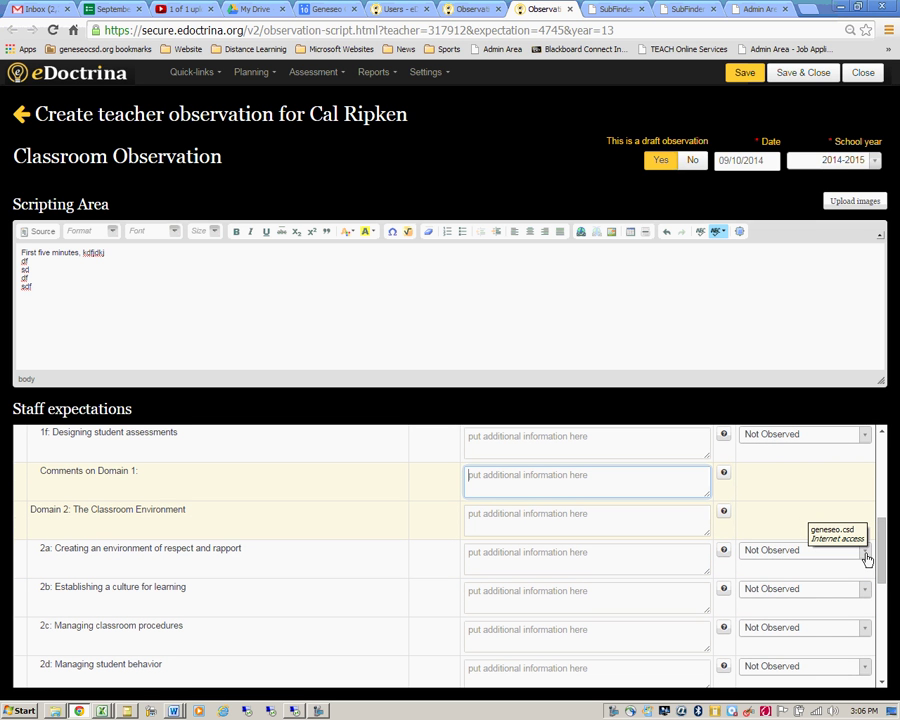
left_click(865, 553)
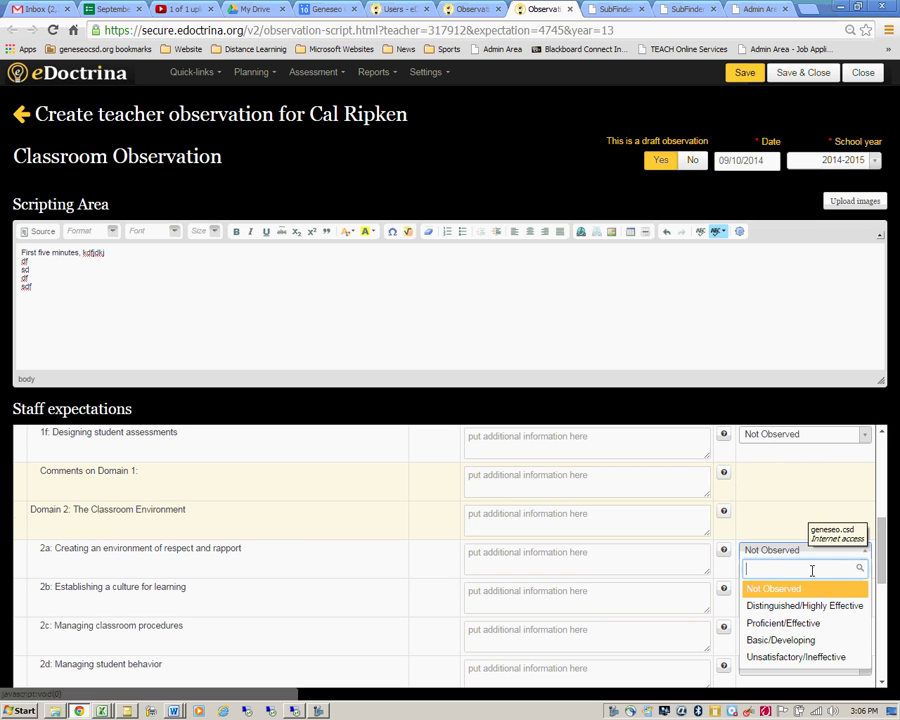
left_click(778, 623)
left_click(868, 596)
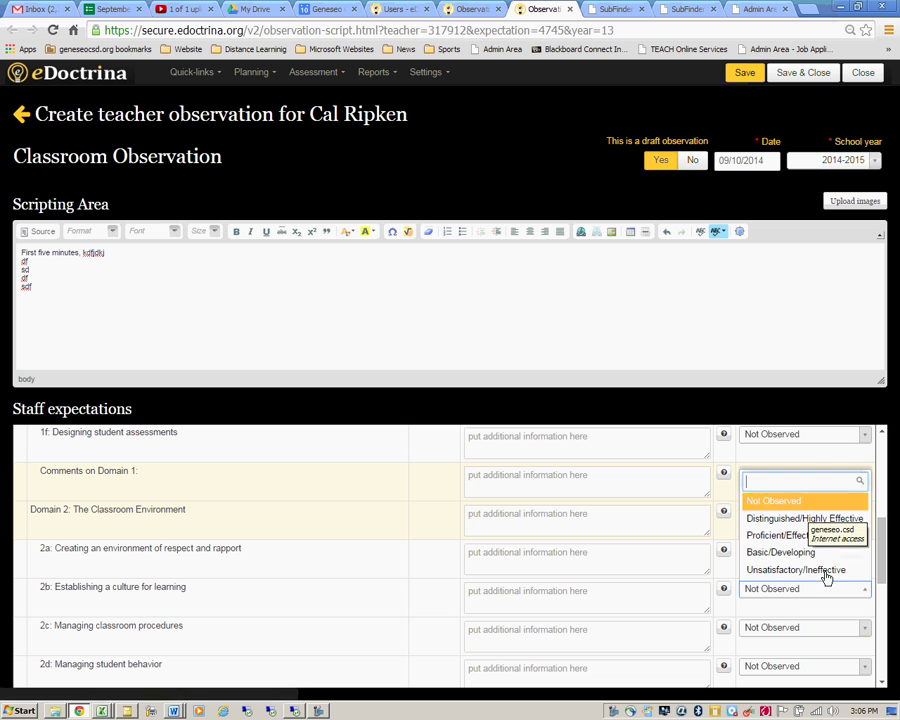
left_click(788, 552)
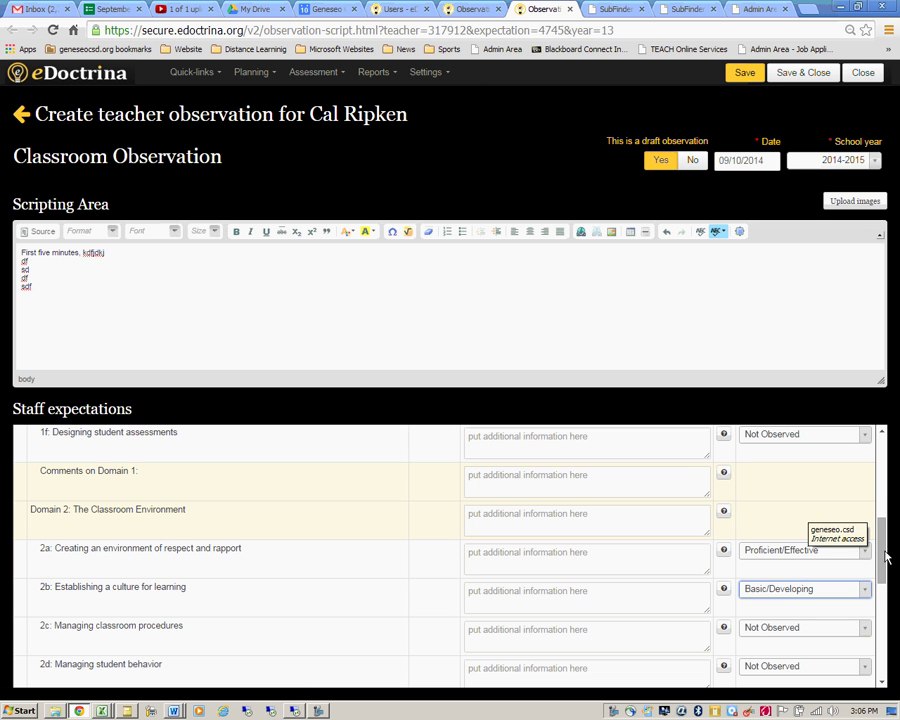
scroll(885, 580, "down", 1)
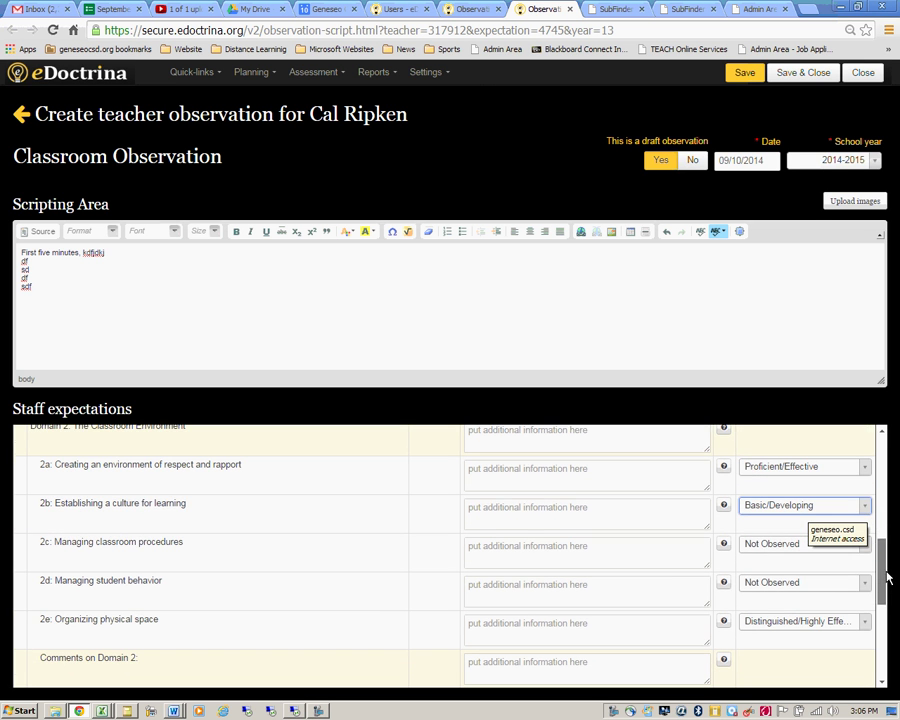
left_click(782, 548)
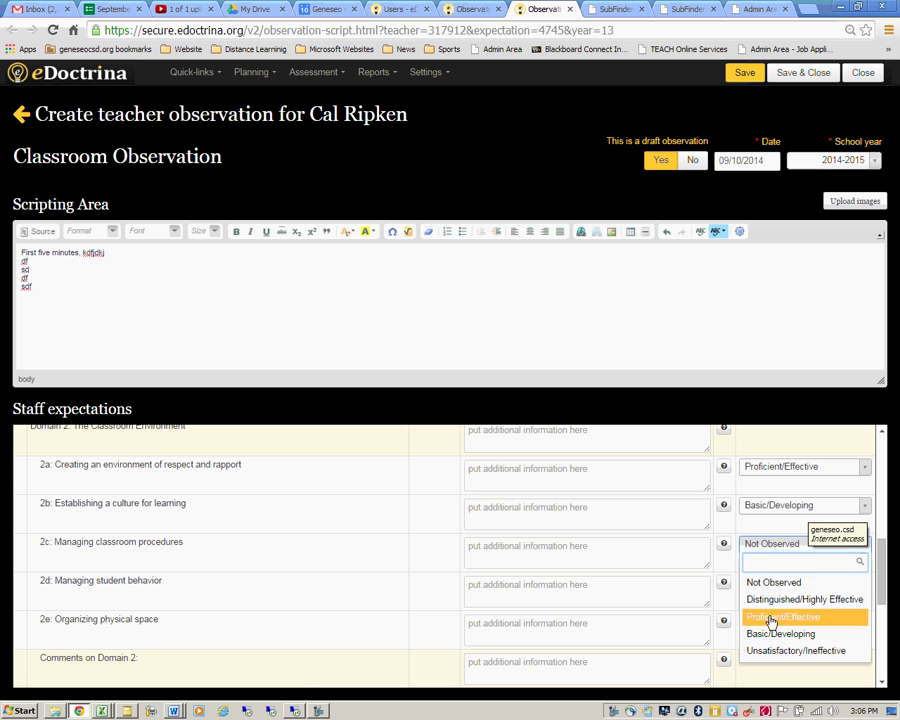
left_click(772, 617)
Step: Link the script line "First five minutes, kdfjdkj" to expectation 2d: Managing student behavior
scroll(882, 577, "down", 1)
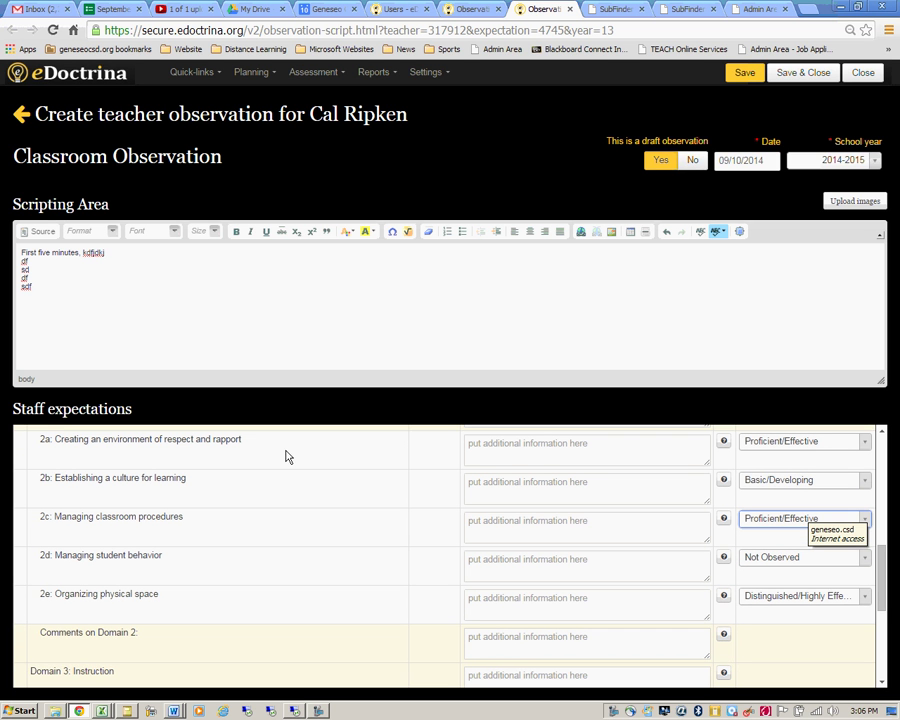
left_click(38, 253)
triple_click(38, 253)
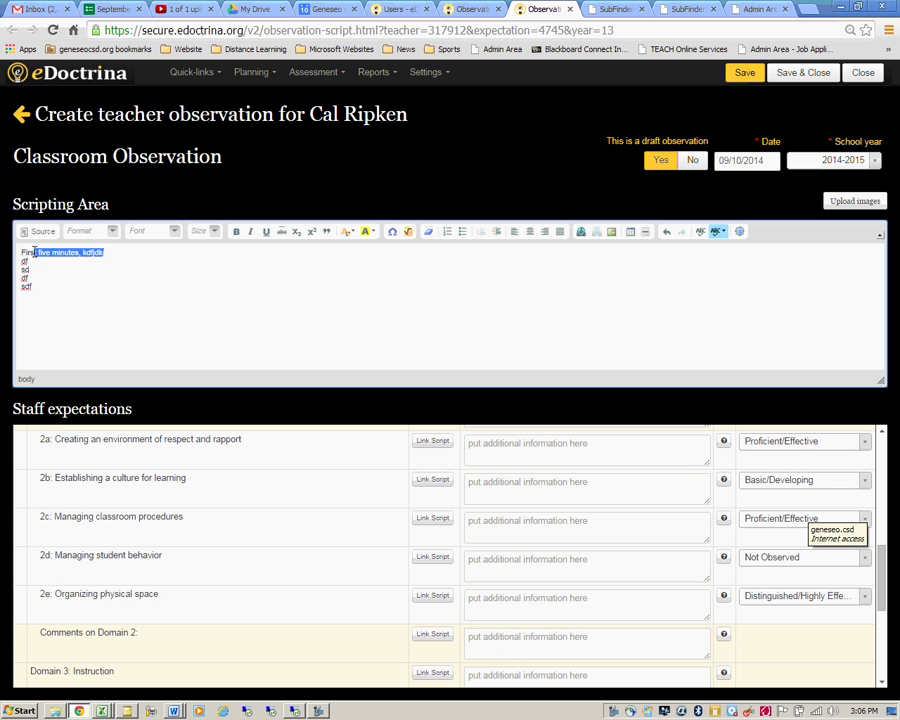
left_click(134, 267)
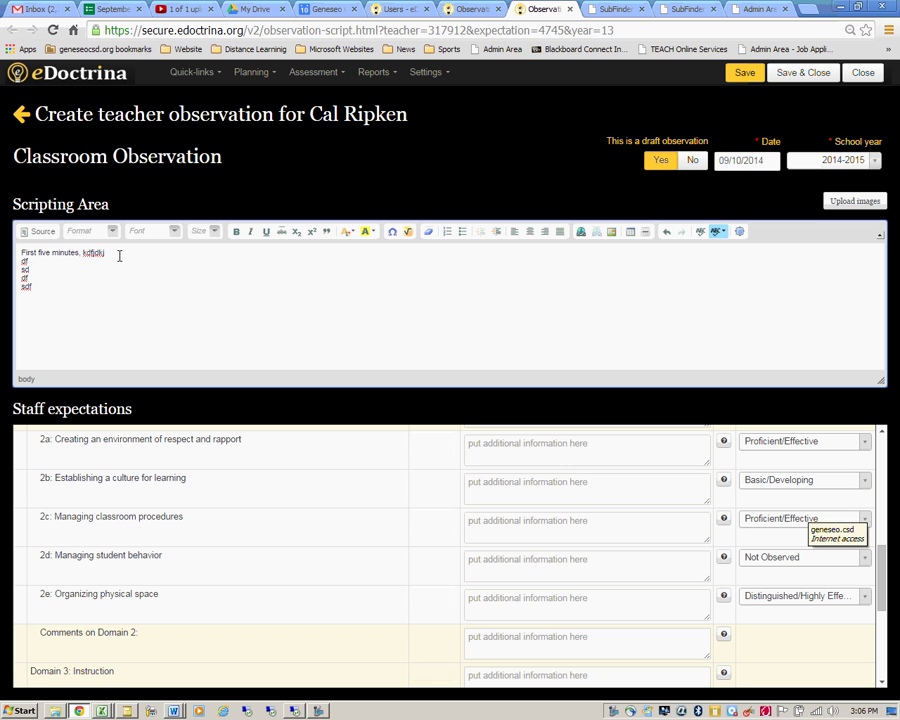
left_click_drag(118, 254, 22, 253)
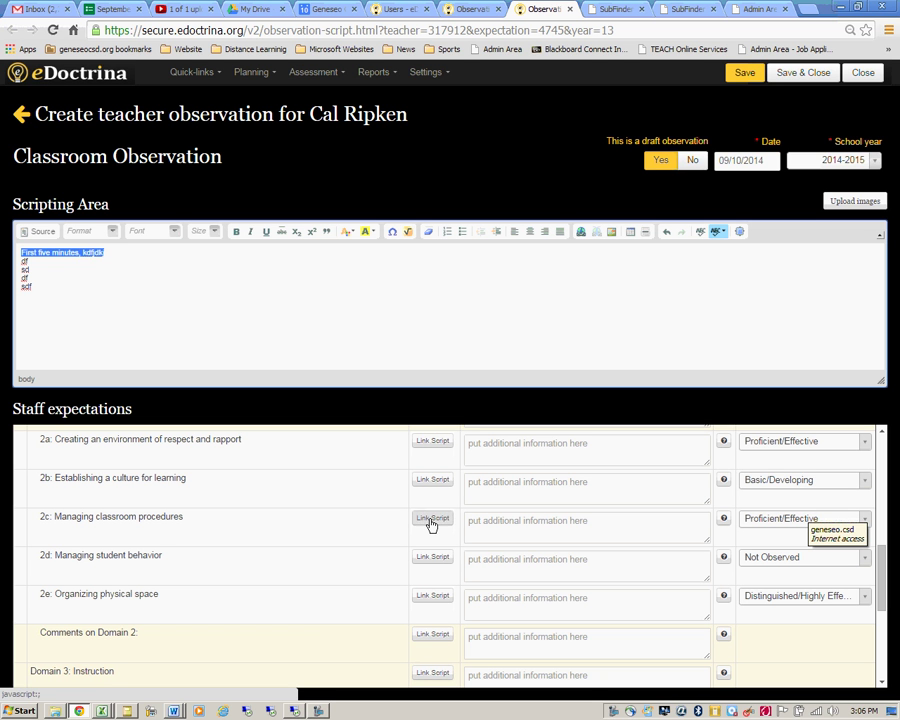
left_click(433, 557)
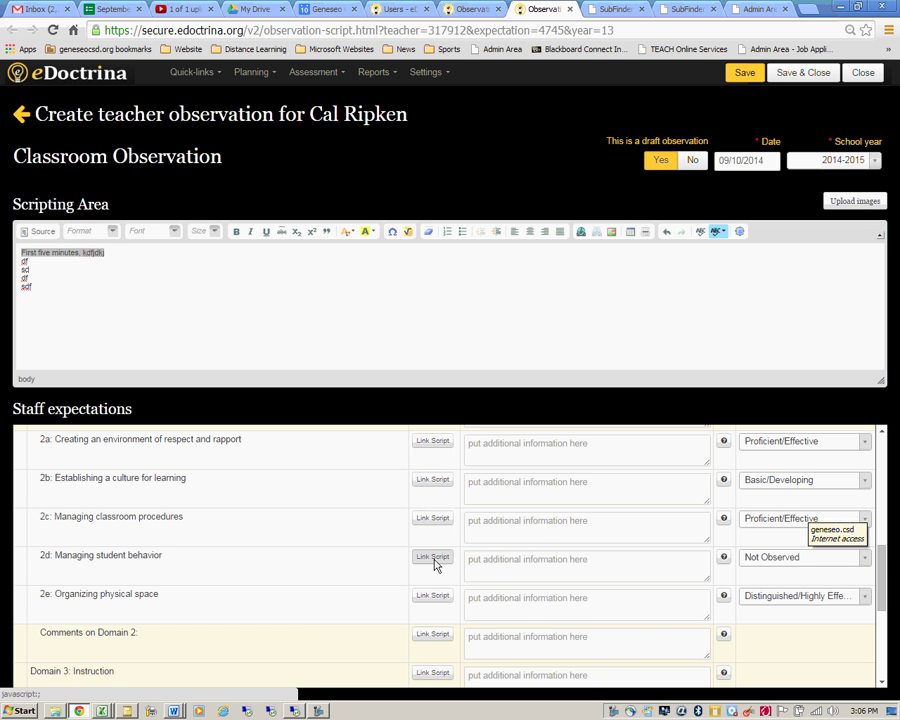
Step: Examine the script text linked to 2d and activate the additional information field beneath it
left_click(551, 581)
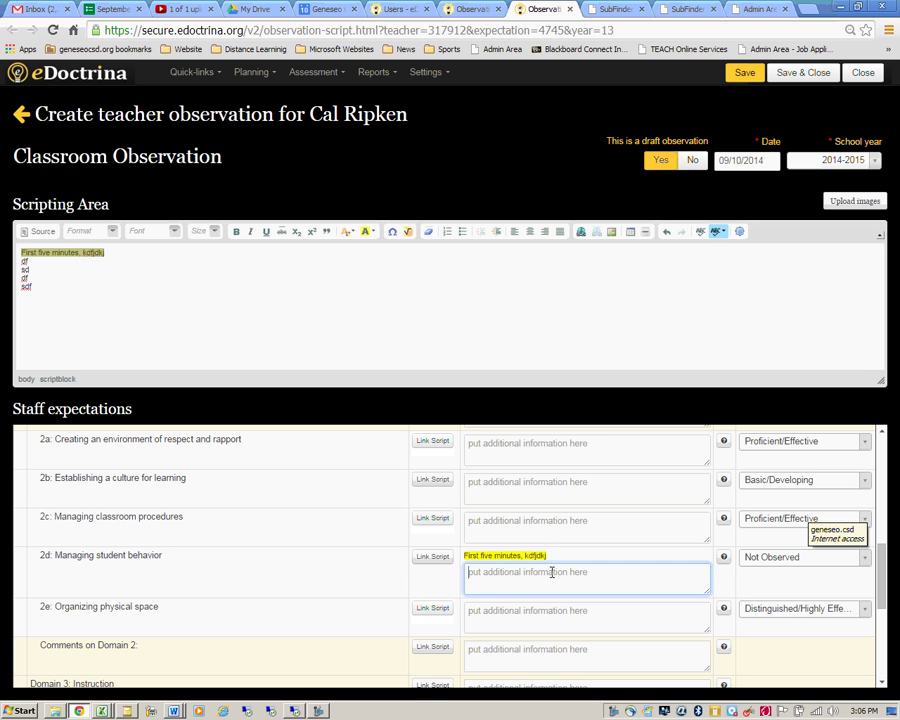
double_click(535, 555)
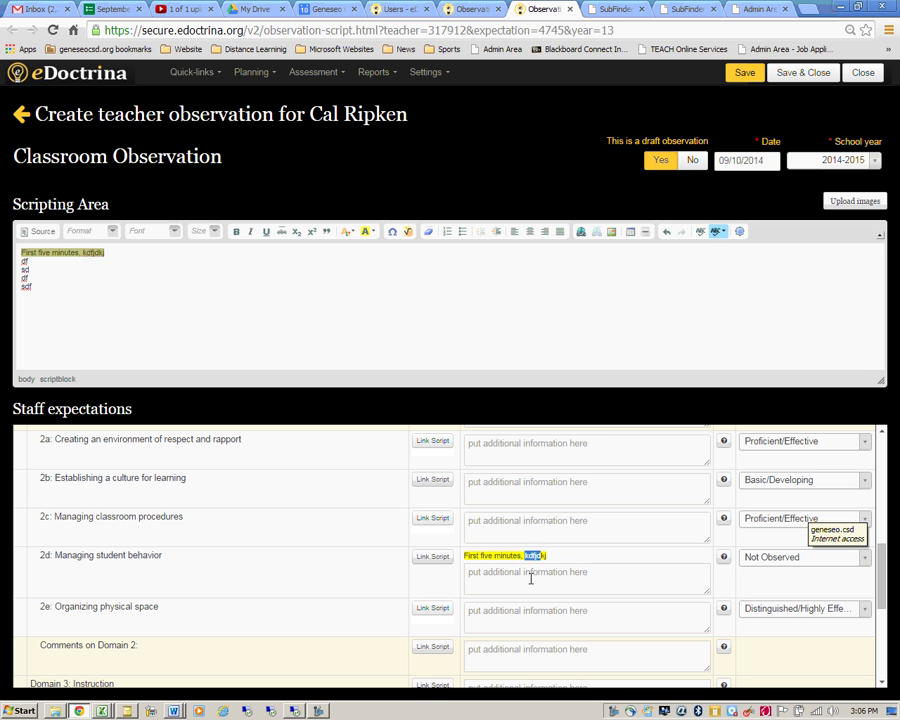
left_click(531, 578)
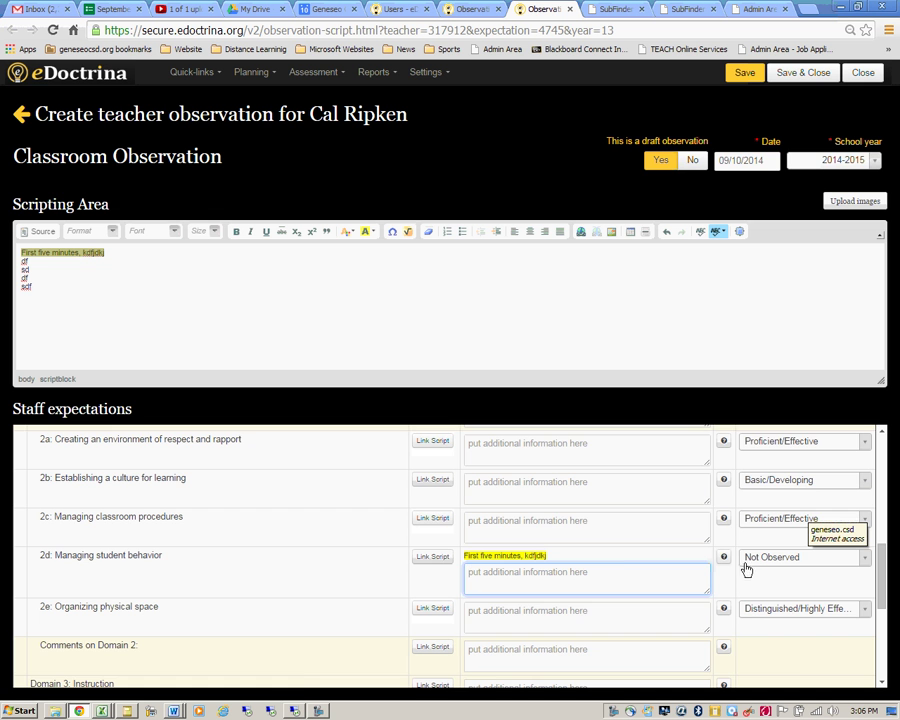
Step: Rate Domain 3 components: 3a Communicating with students as Proficient/Effective and 3b Using questioning and discussion techniques as Basic/Developing
scroll(884, 580, "down", 2)
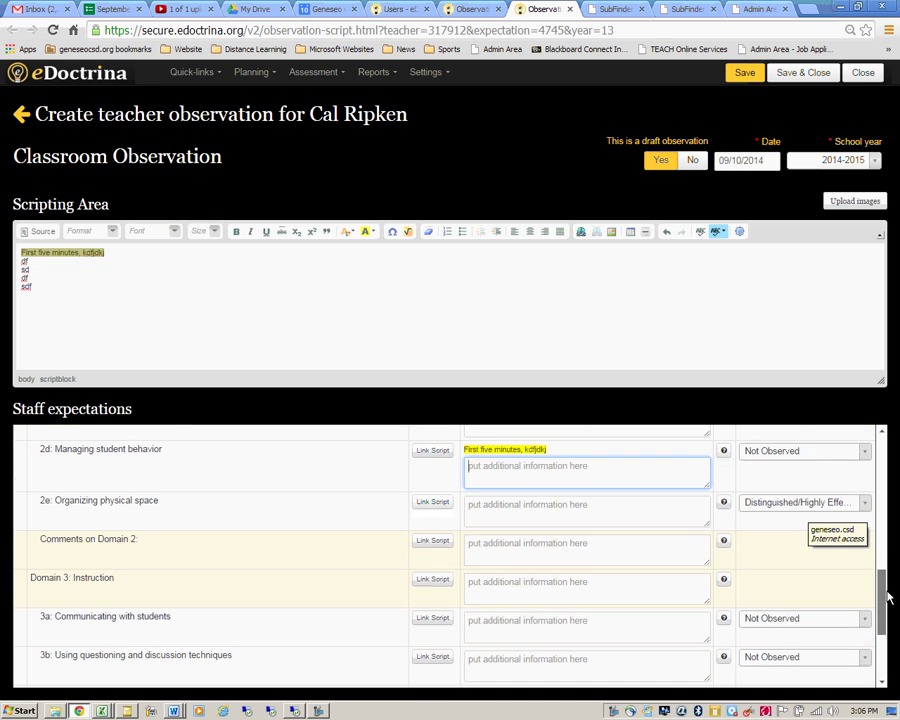
left_click(850, 580)
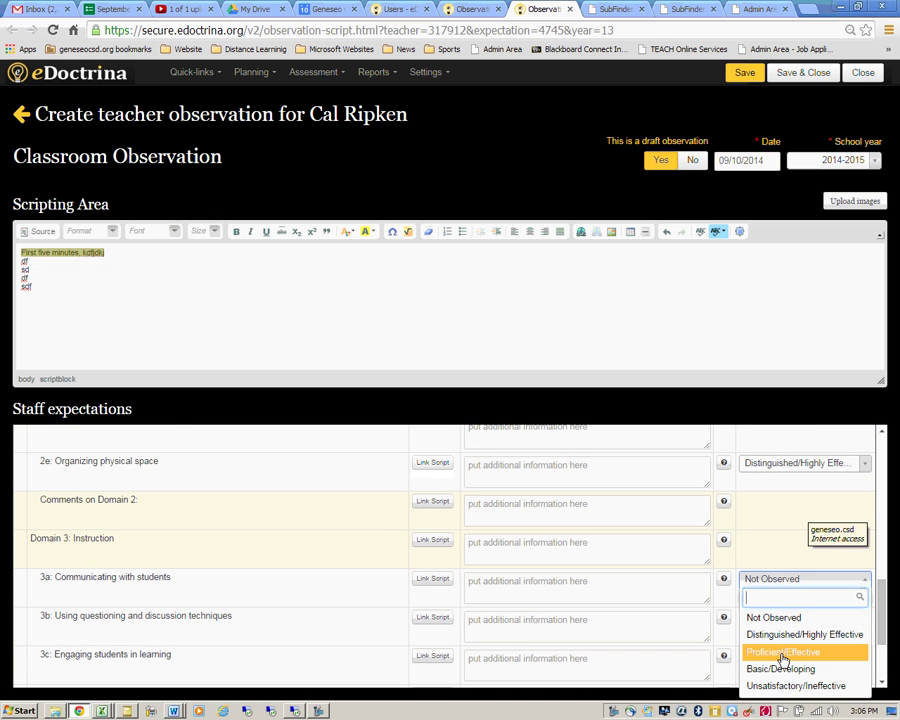
left_click(780, 652)
left_click(822, 624)
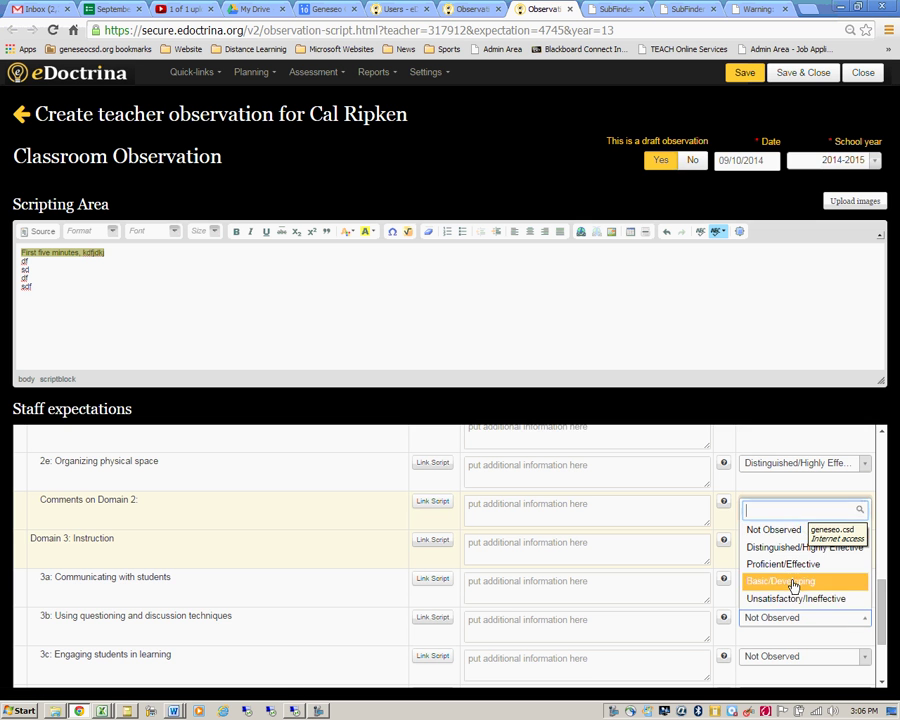
left_click(795, 582)
Step: Save the observation as a draft, then close it along with the teacher's observation list
left_click_drag(884, 589, 889, 628)
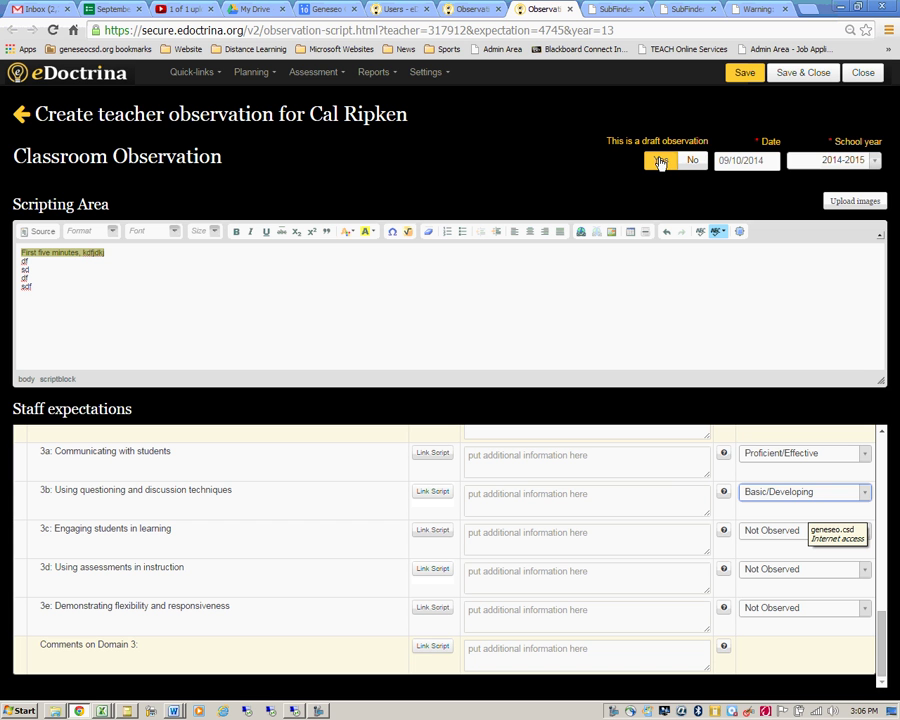
left_click(743, 74)
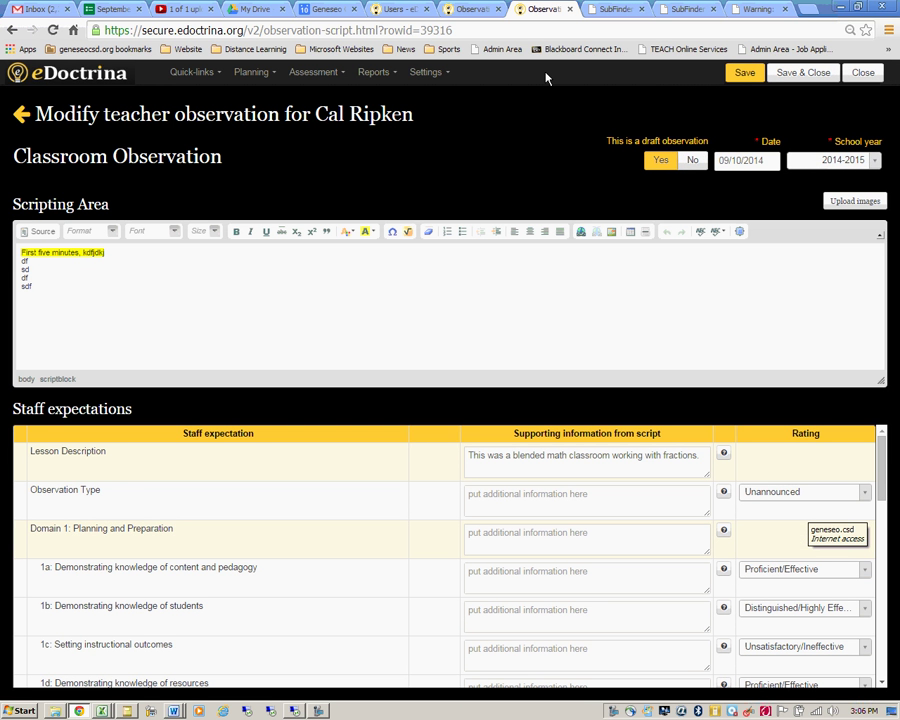
left_click(861, 73)
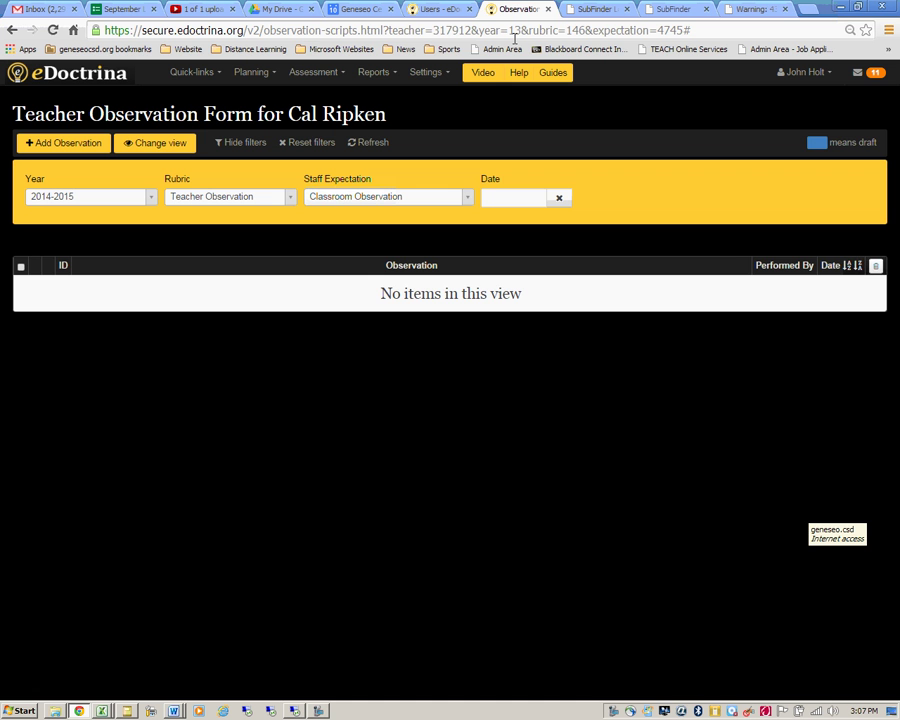
left_click(548, 10)
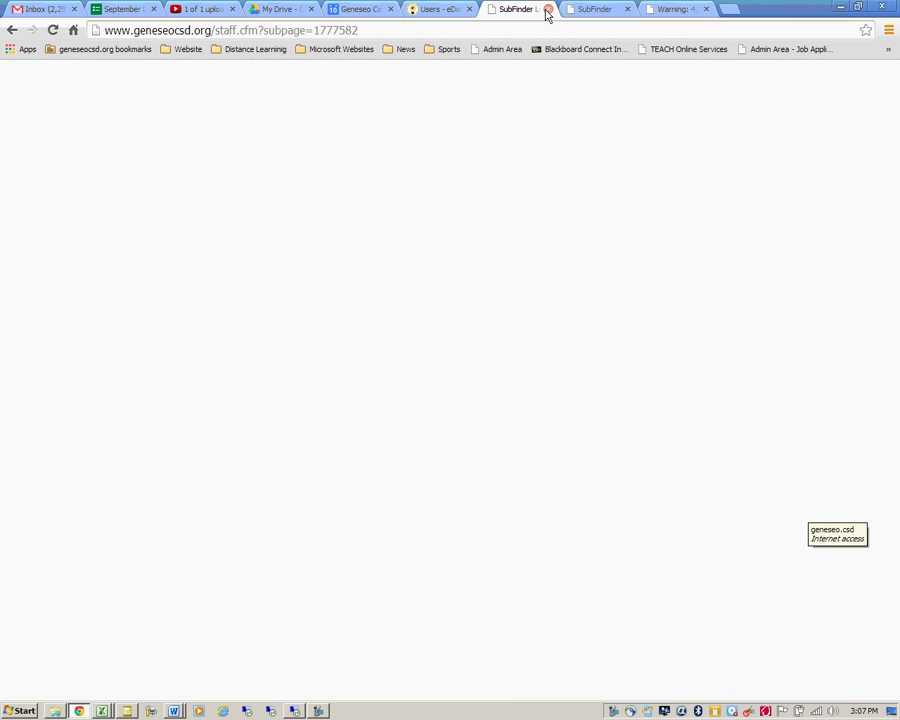
Step: Go from the home page to OBSeRVE, open the teacher's observation form from the users list, and change its view
left_click(446, 12)
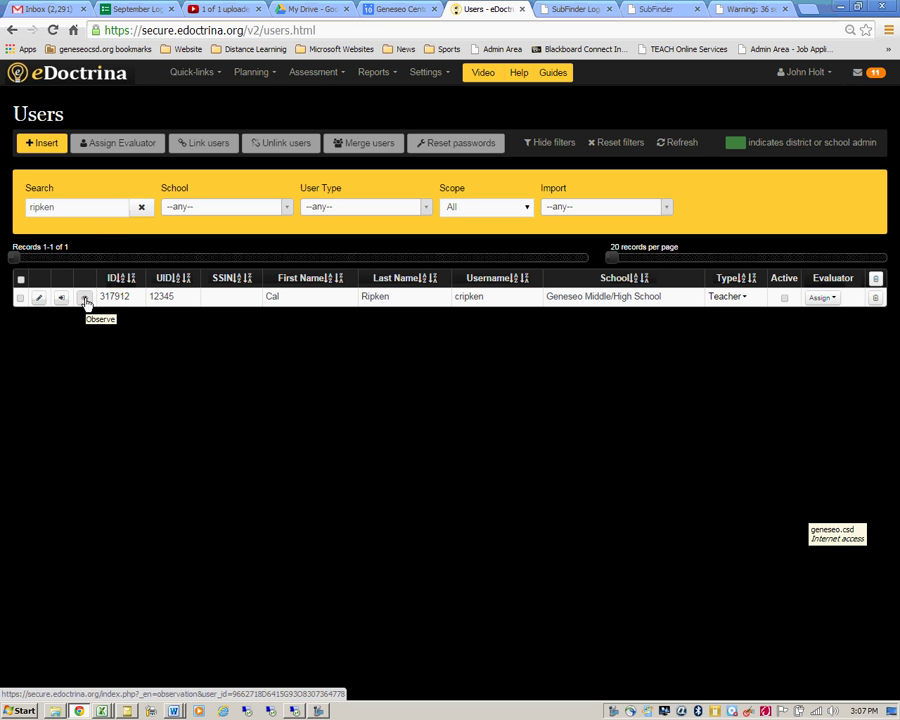
left_click(72, 78)
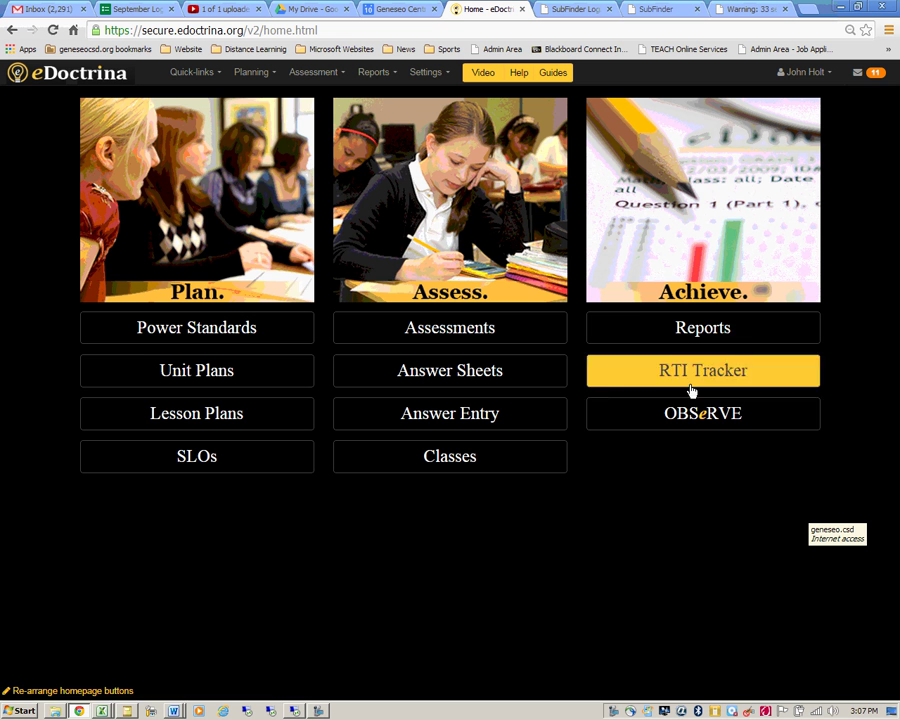
left_click(701, 414)
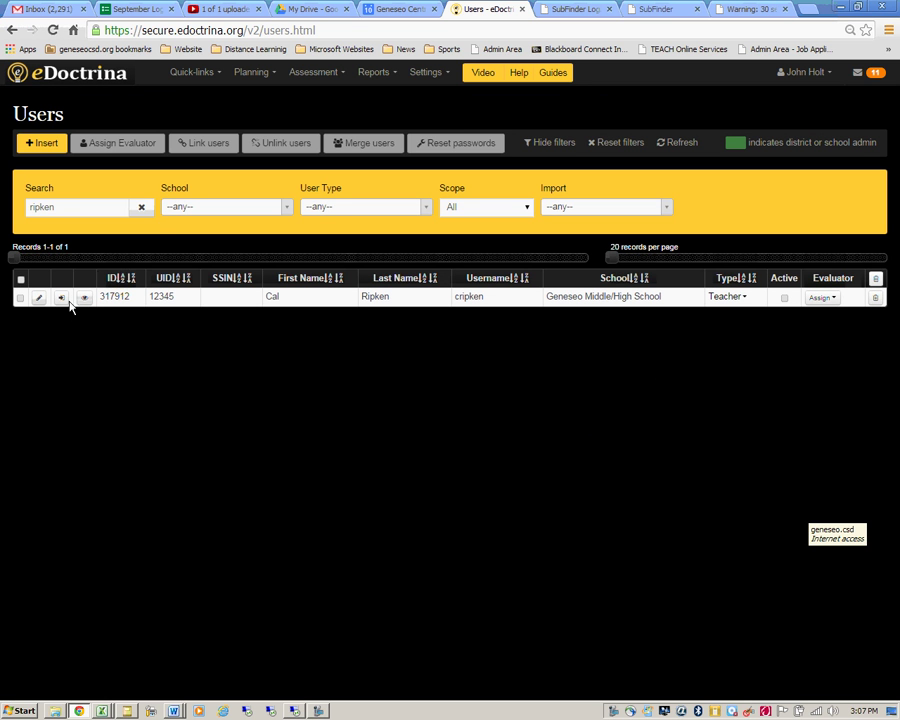
left_click(84, 299)
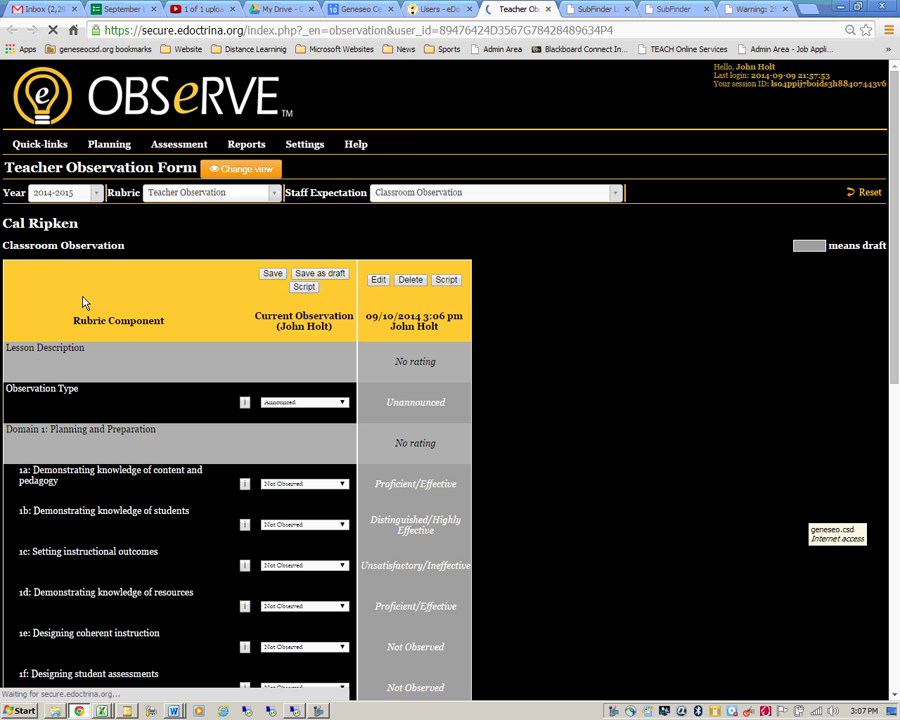
left_click(248, 172)
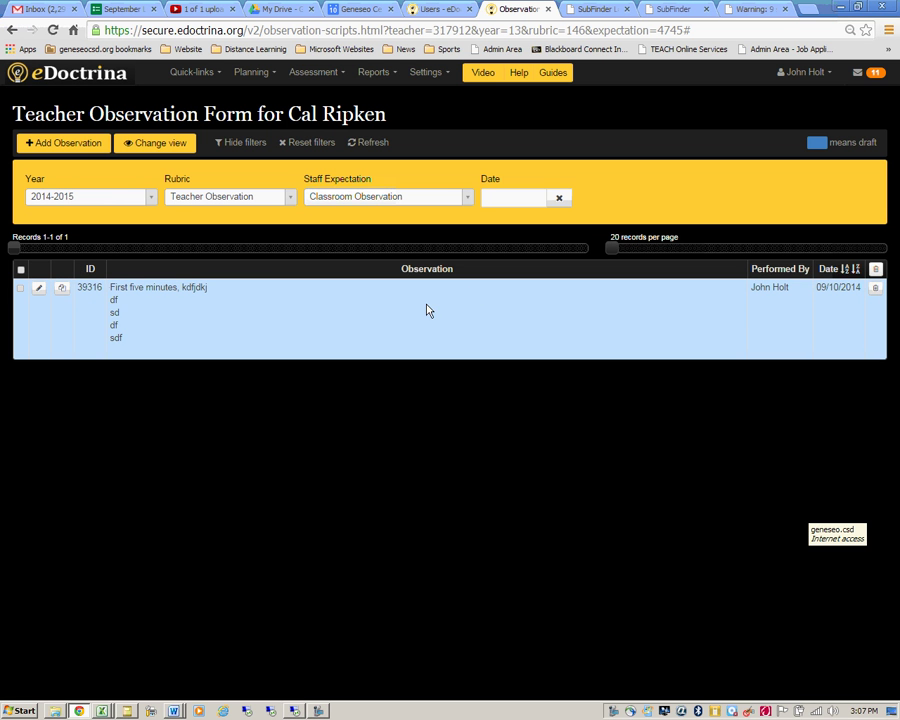
Step: Open the saved draft observation for editing and enter "Fantastic lesson!" as the Comments on Domain 3
left_click(37, 290)
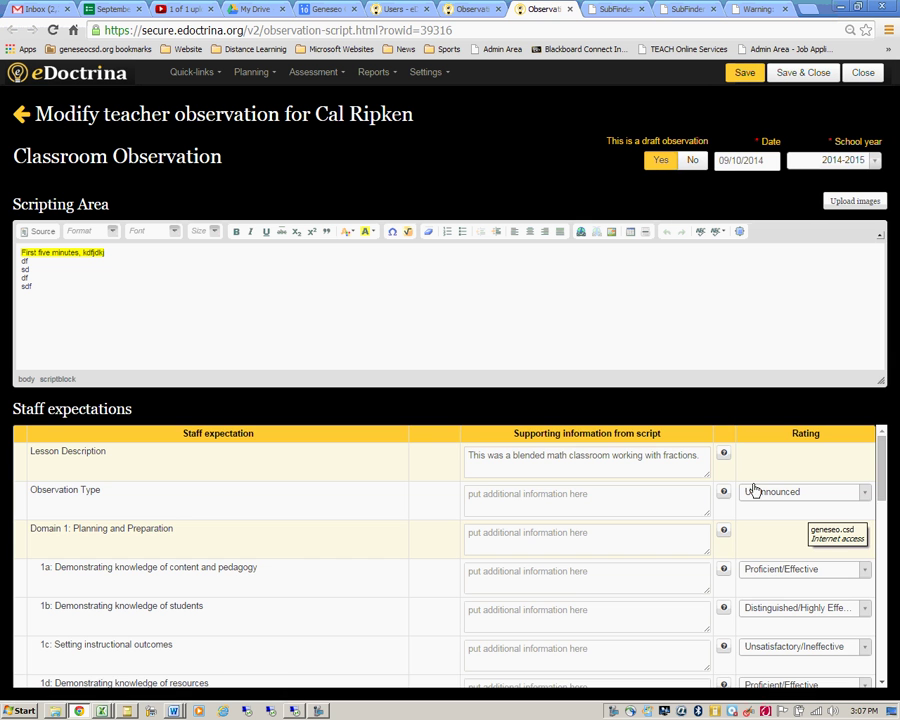
scroll(755, 490, "down", 5)
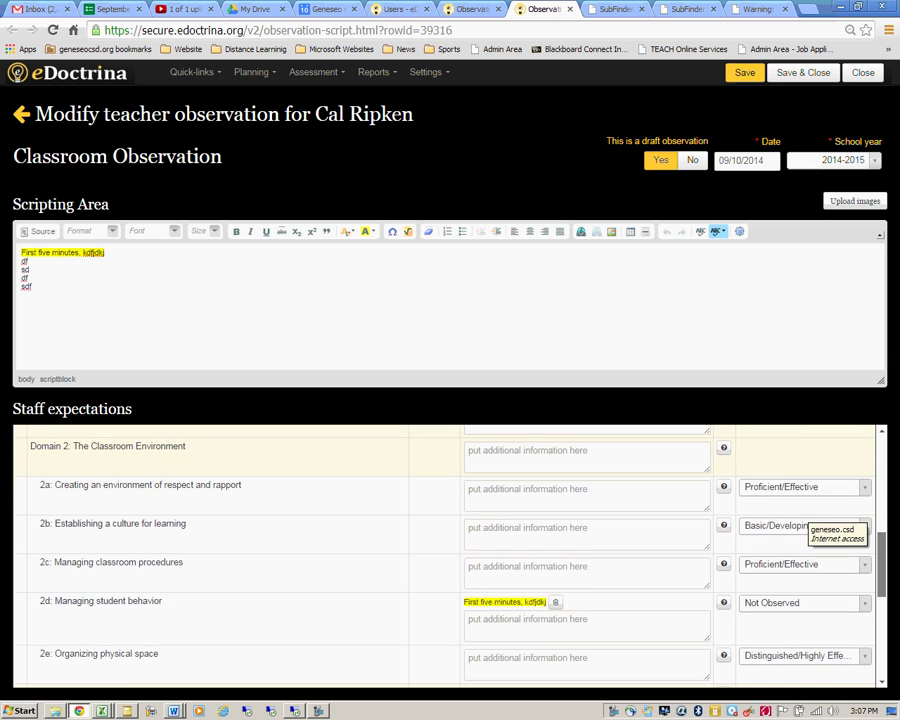
scroll(800, 520, "down", 6)
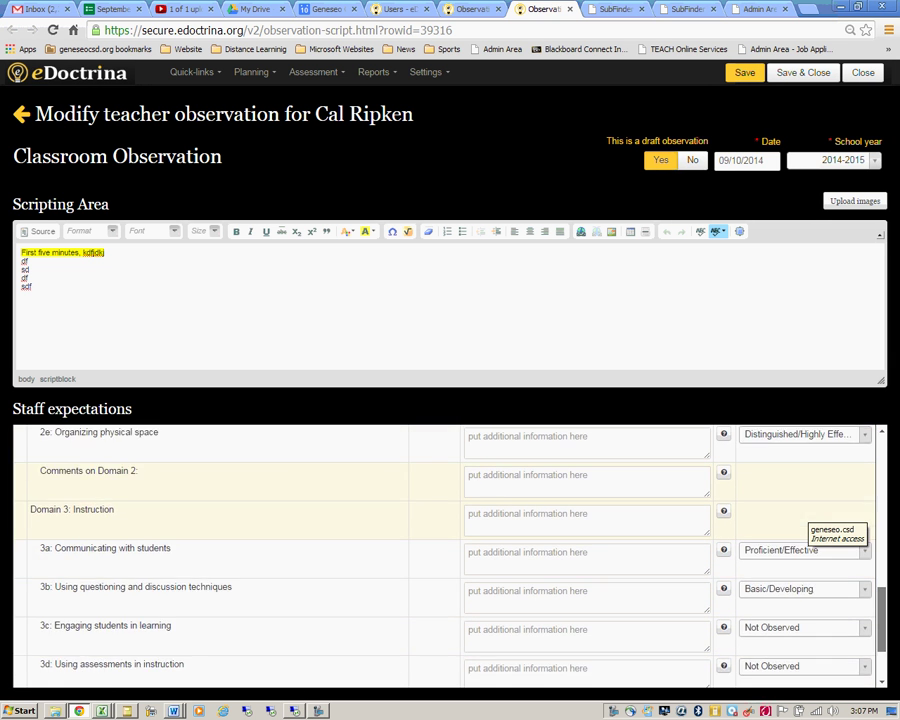
scroll(768, 660, "down", 2)
left_click(567, 654)
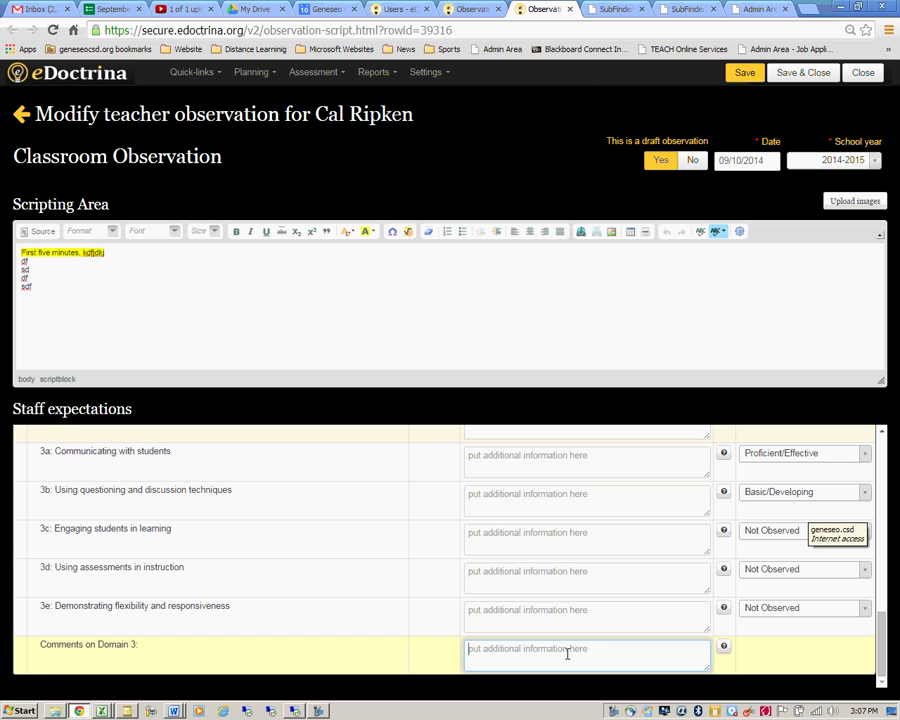
type("Fantastic lesson!")
Step: Set the observation's draft status to No, then save and close it
left_click(691, 161)
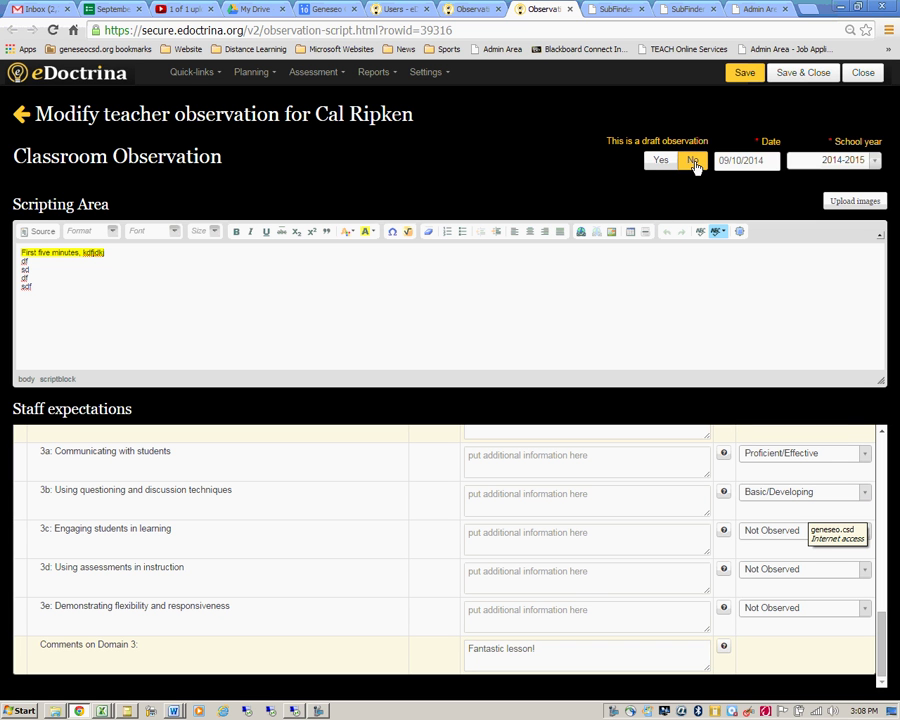
left_click(748, 73)
mouse_move(778, 93)
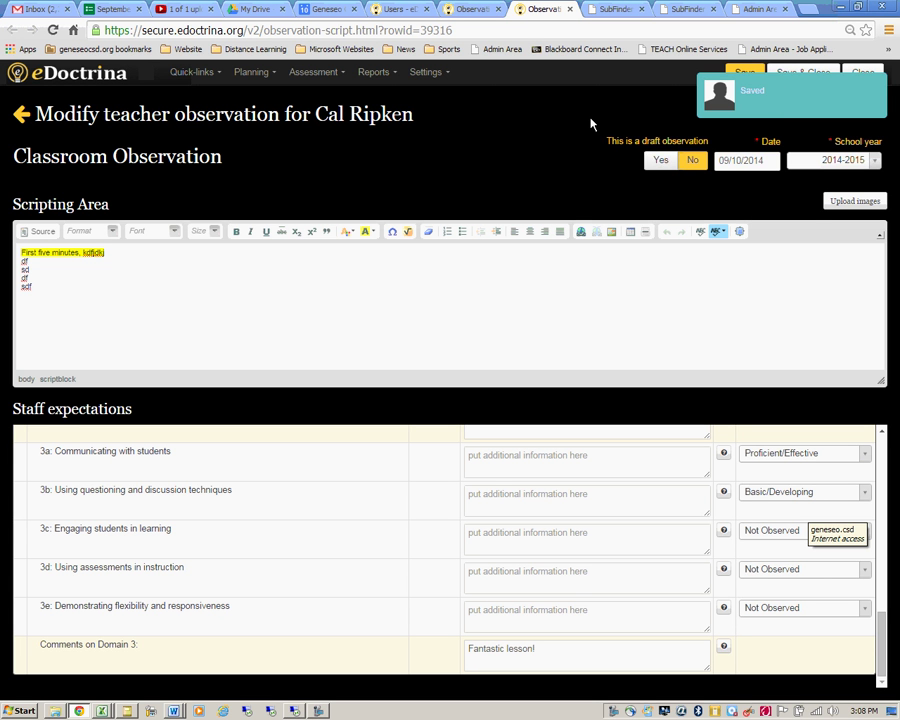
left_click(793, 73)
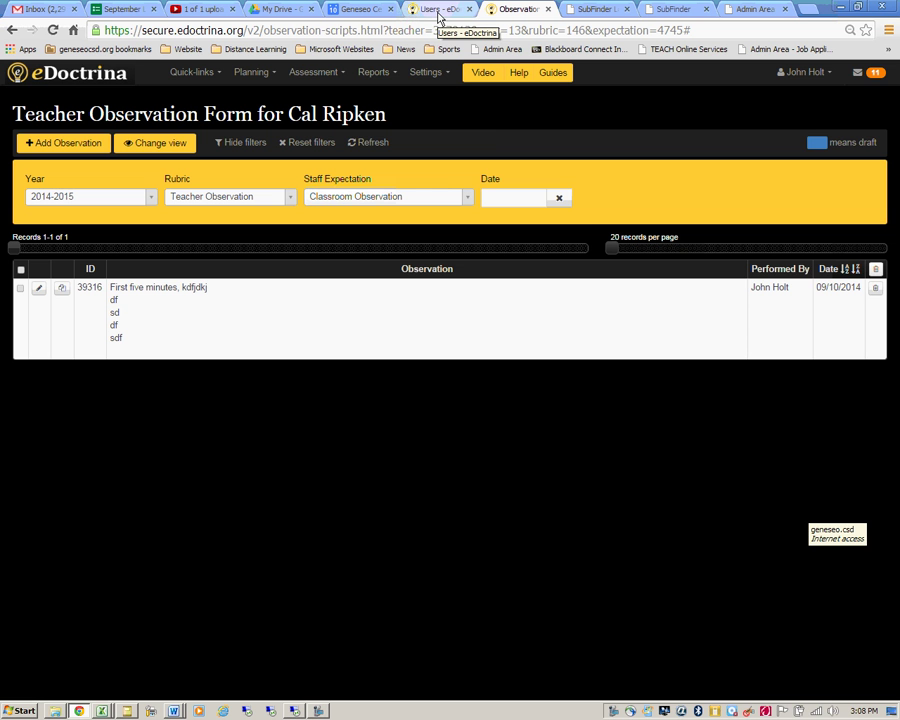
Step: Open the OBSeRVE Reports page with its additional year and date filters shown
left_click(381, 77)
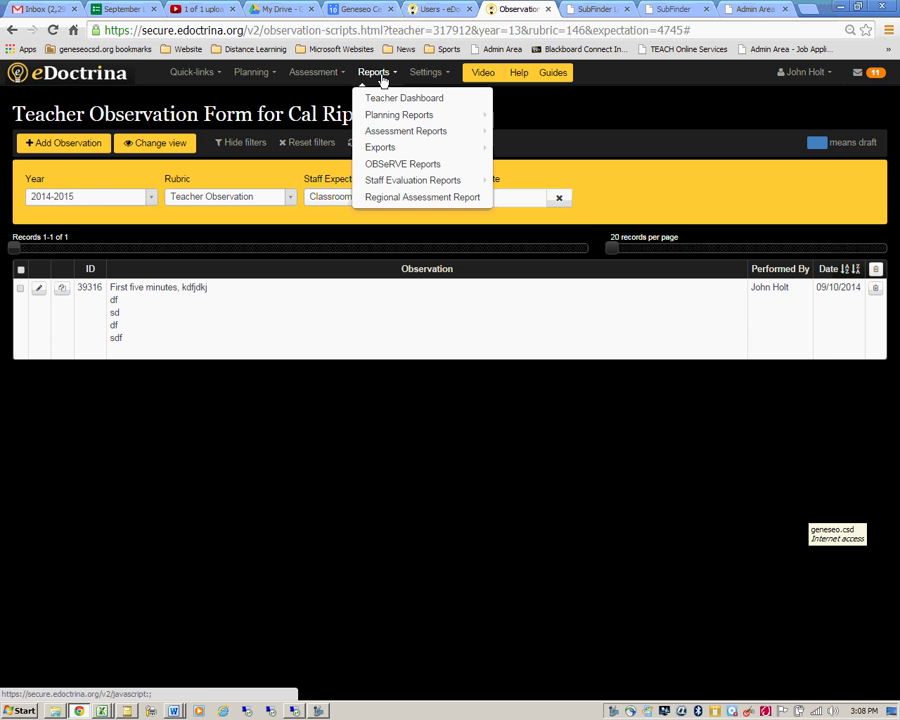
left_click(404, 166)
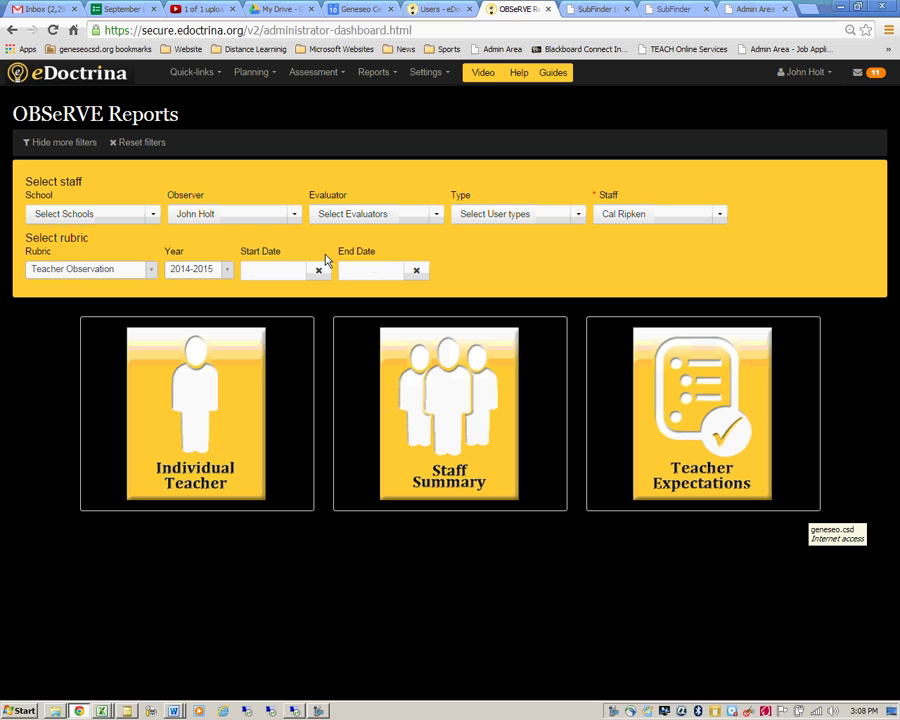
left_click(52, 145)
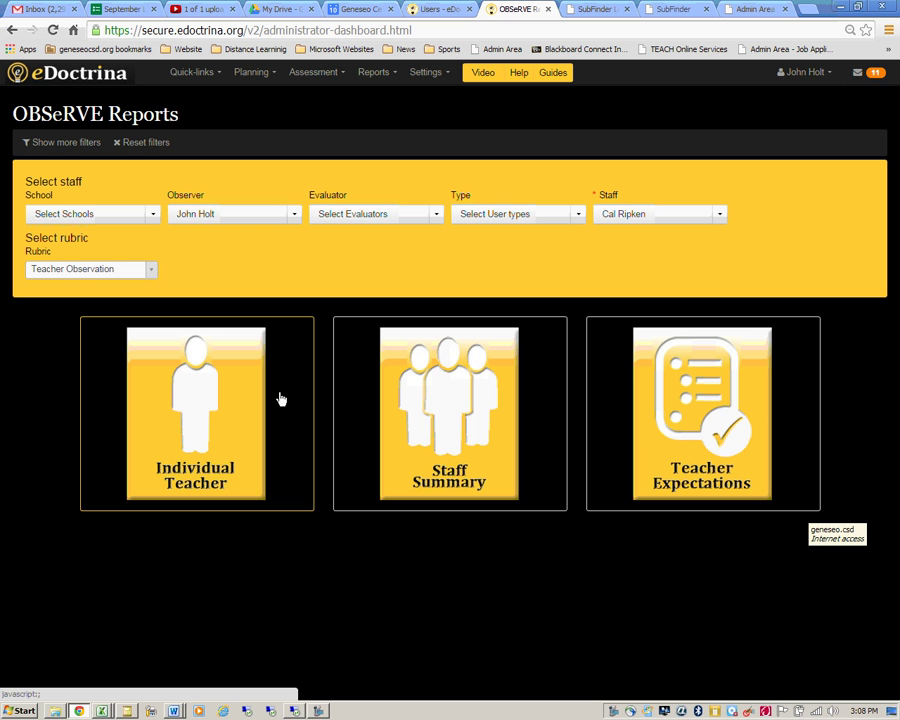
left_click(66, 143)
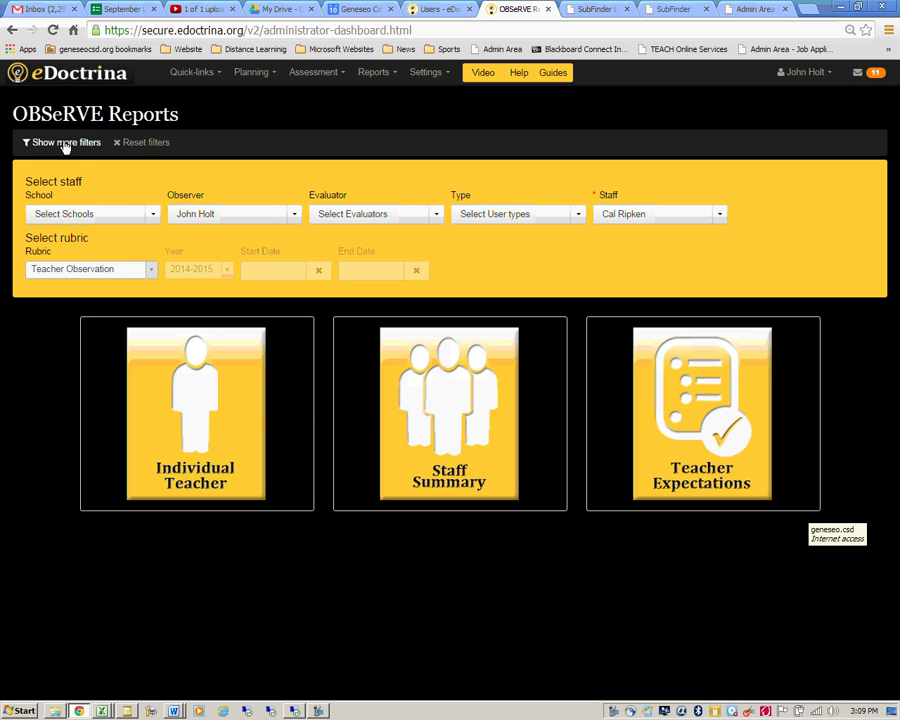
Step: Set the report's start and end dates to 09/10/2014 and generate the Individual Teacher report with all printing sections included
left_click(270, 268)
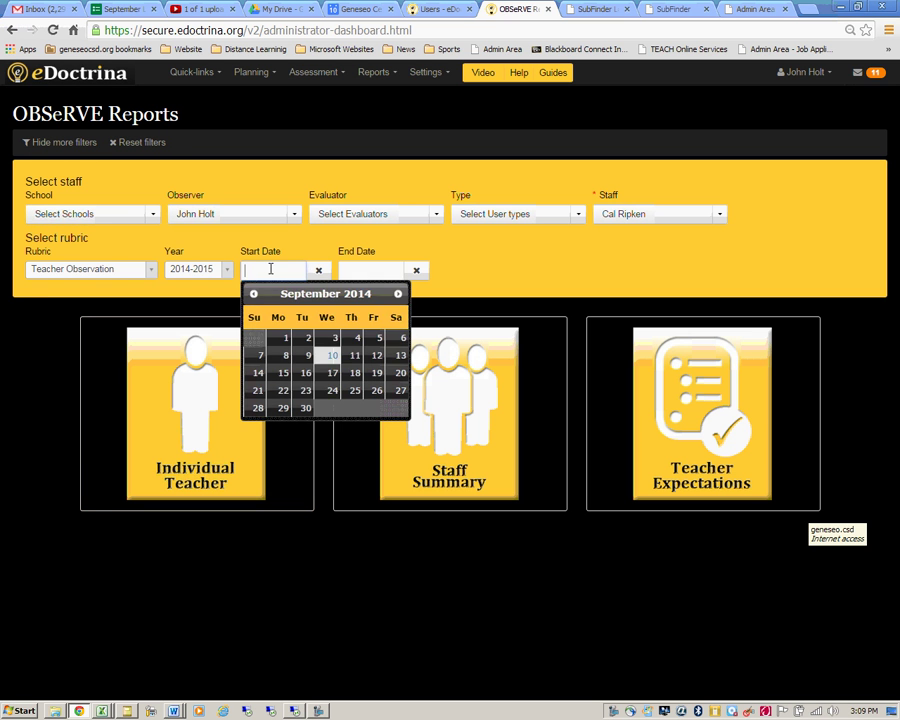
left_click(332, 355)
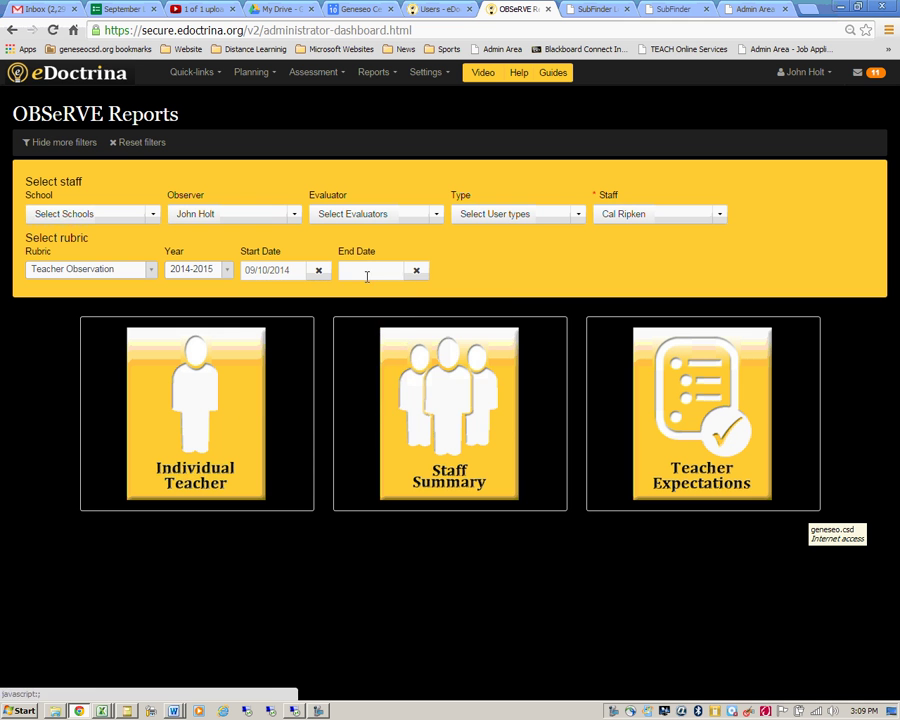
left_click(364, 270)
left_click(429, 355)
left_click(192, 414)
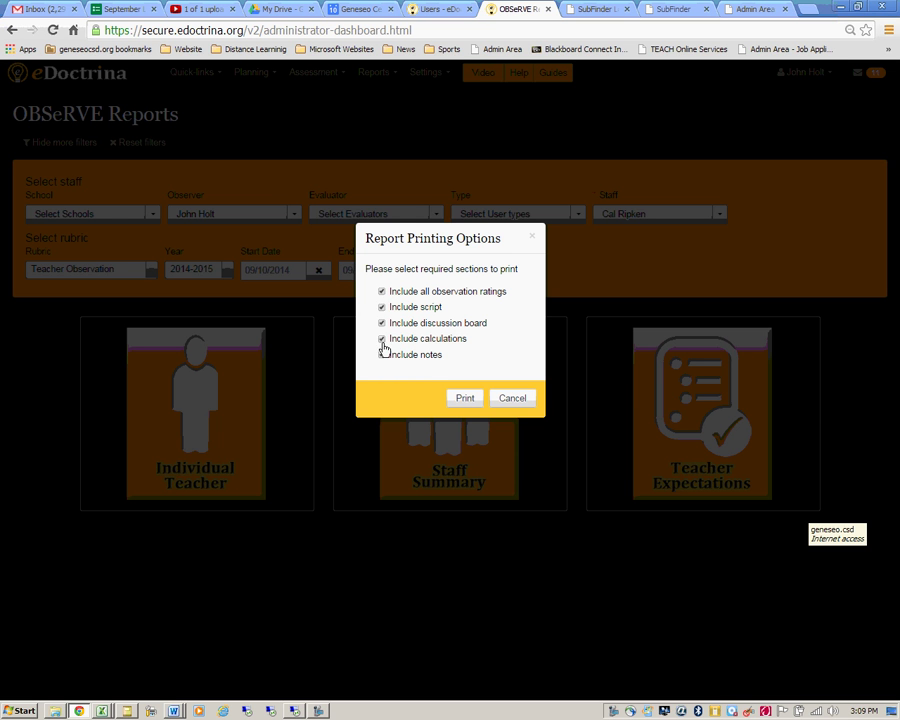
left_click(465, 399)
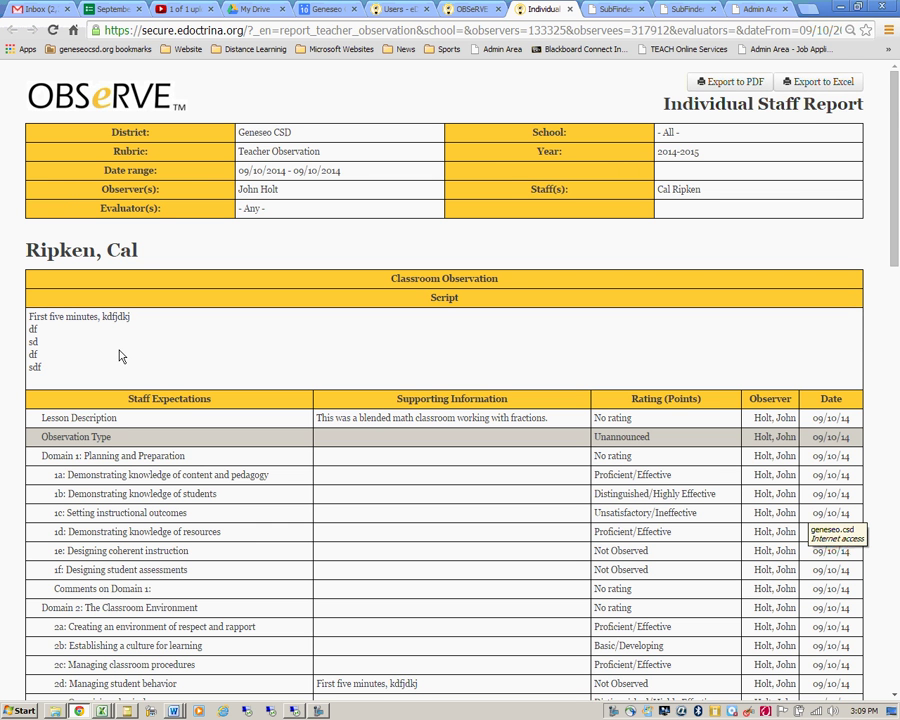
Step: Examine the Individual Staff Report's script, component ratings, average and most recent score summaries, and totals
scroll(120, 356, "down", 3)
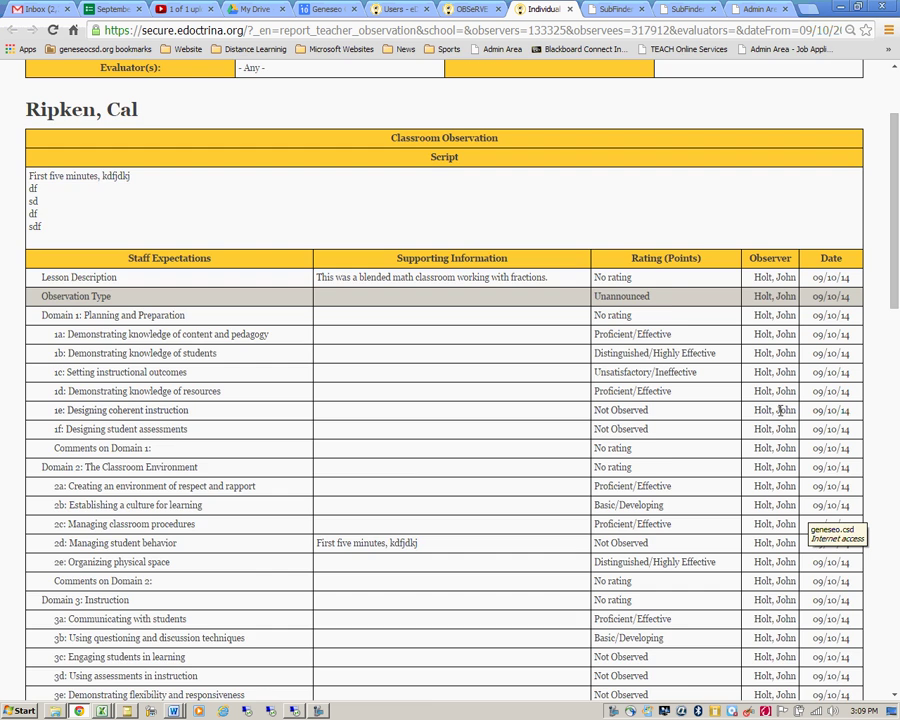
scroll(780, 410, "down", 3)
scroll(698, 352, "down", 4)
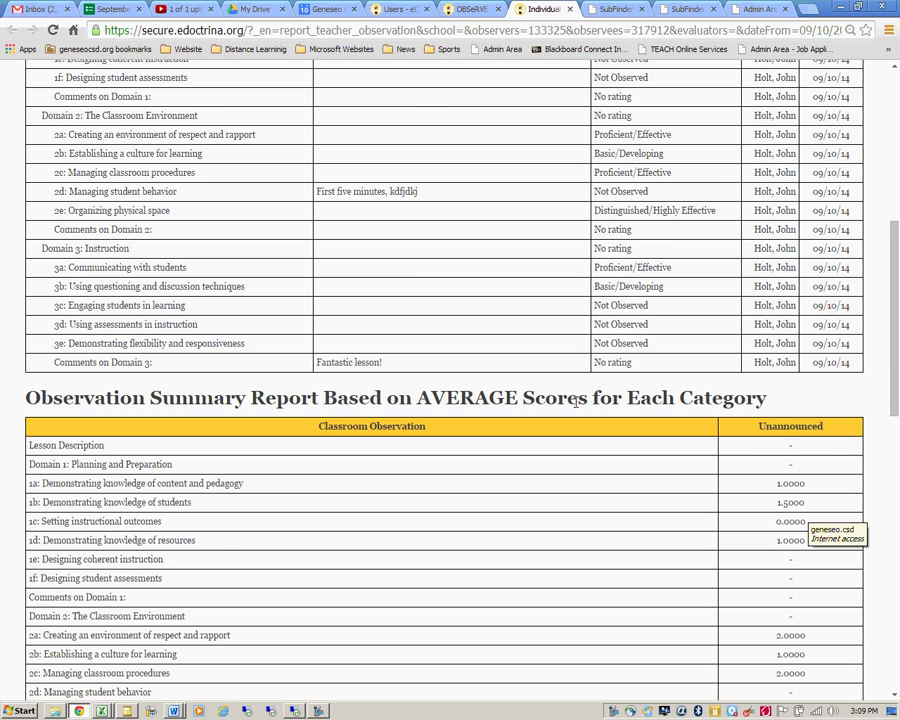
scroll(720, 408, "down", 1)
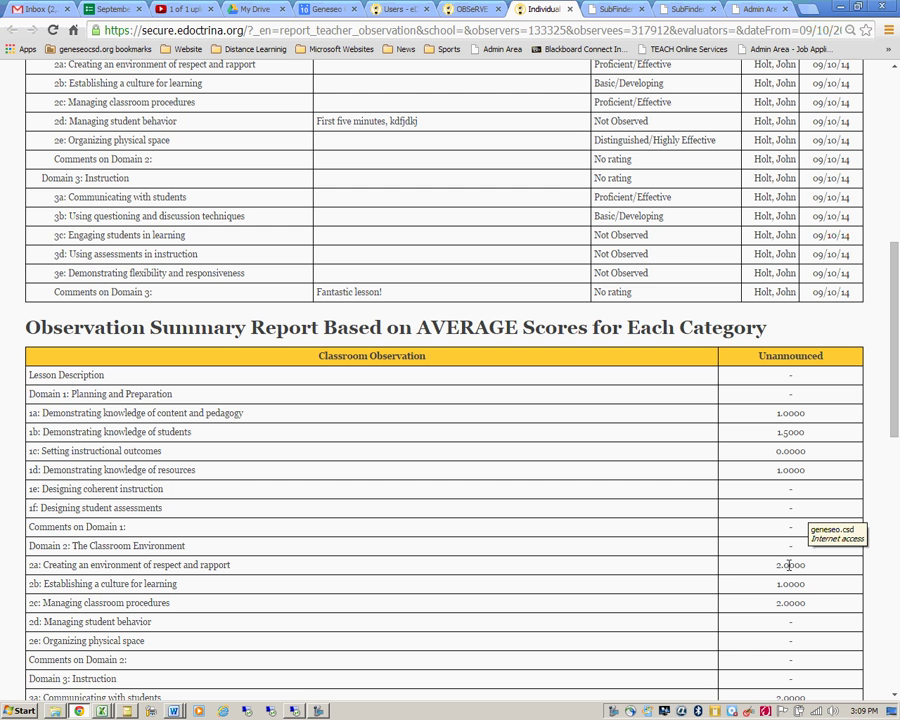
scroll(778, 530, "down", 3)
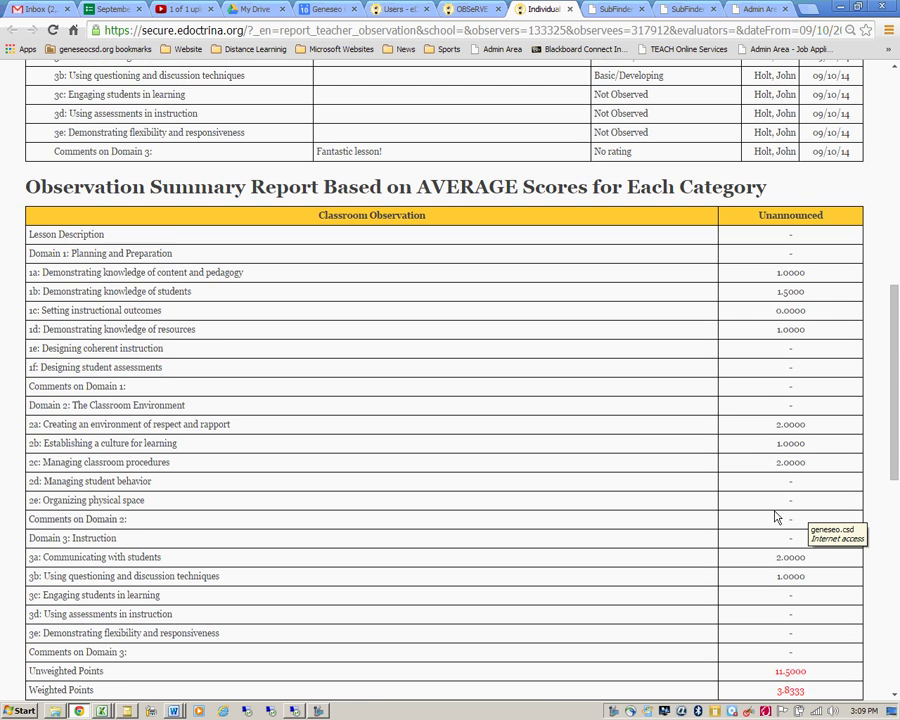
scroll(776, 512, "down", 1)
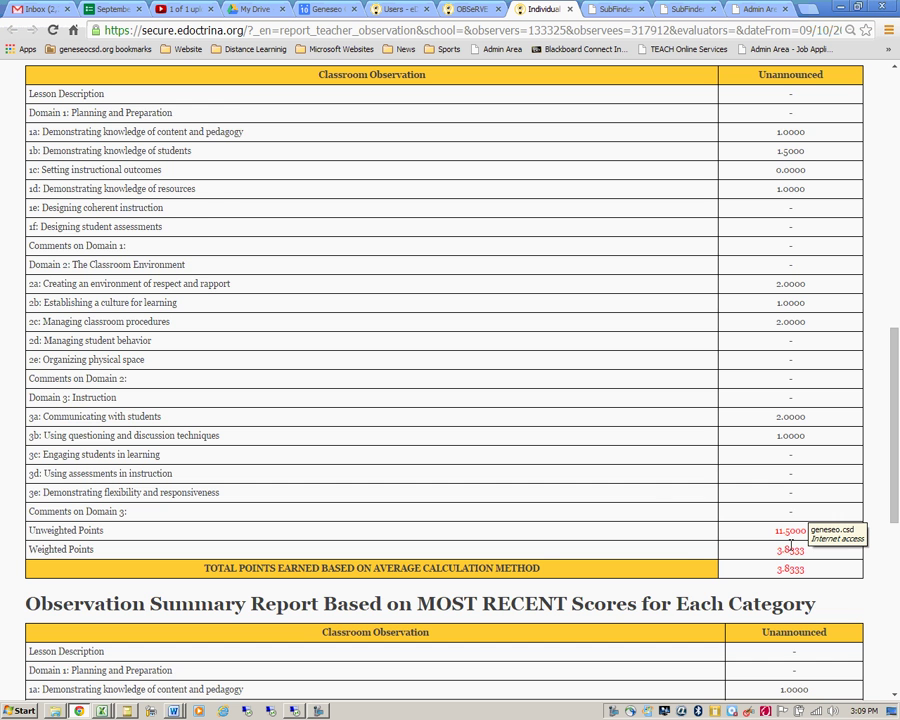
scroll(686, 546, "down", 4)
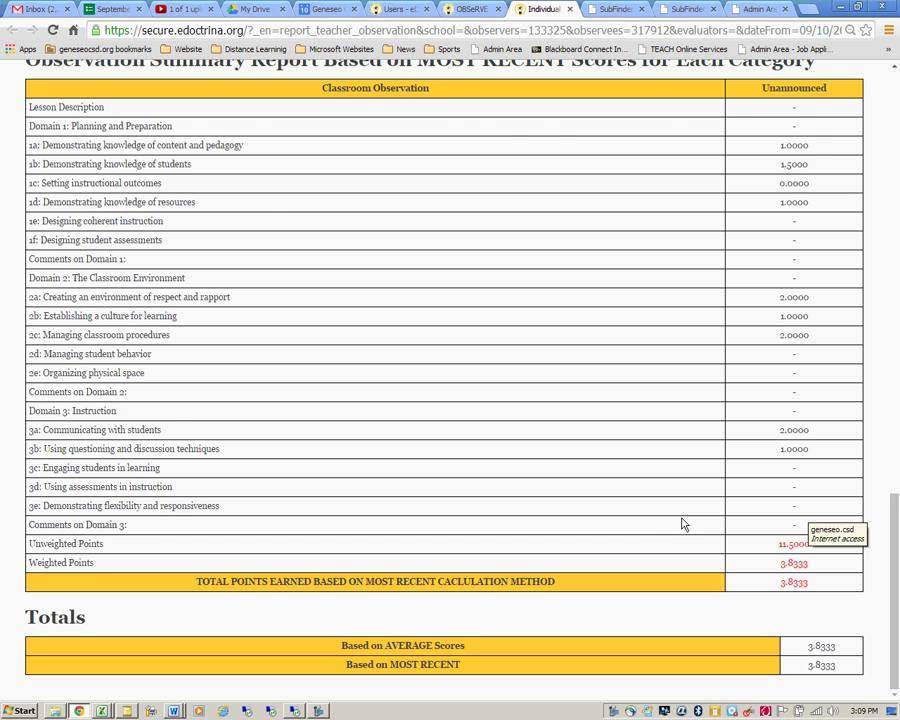
scroll(683, 524, "up", 15)
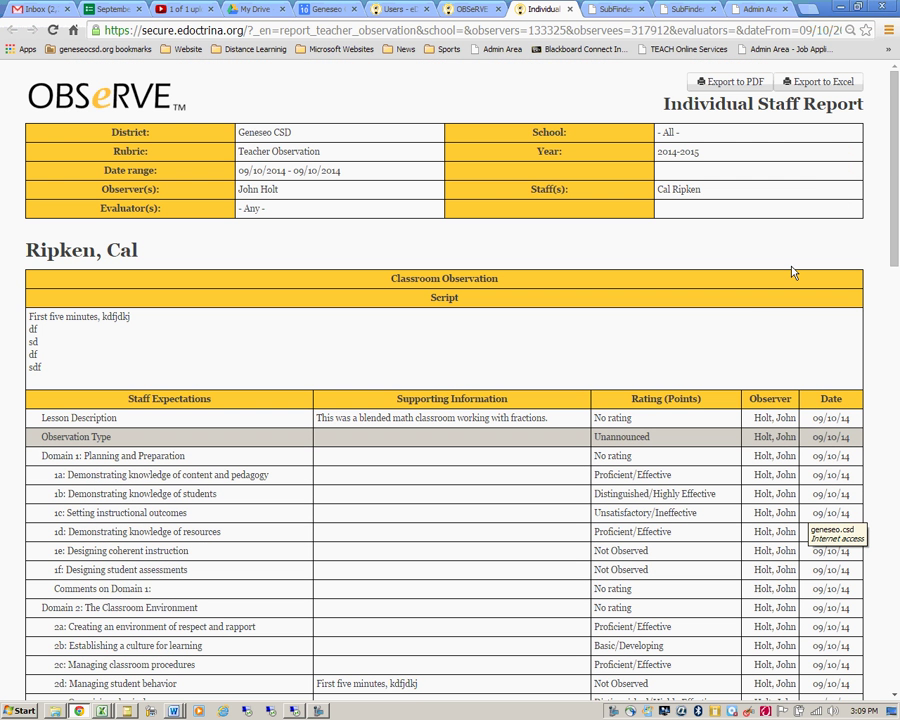
Step: Export the Individual Staff Report to PDF and review its first page of ratings and supporting information
left_click(741, 84)
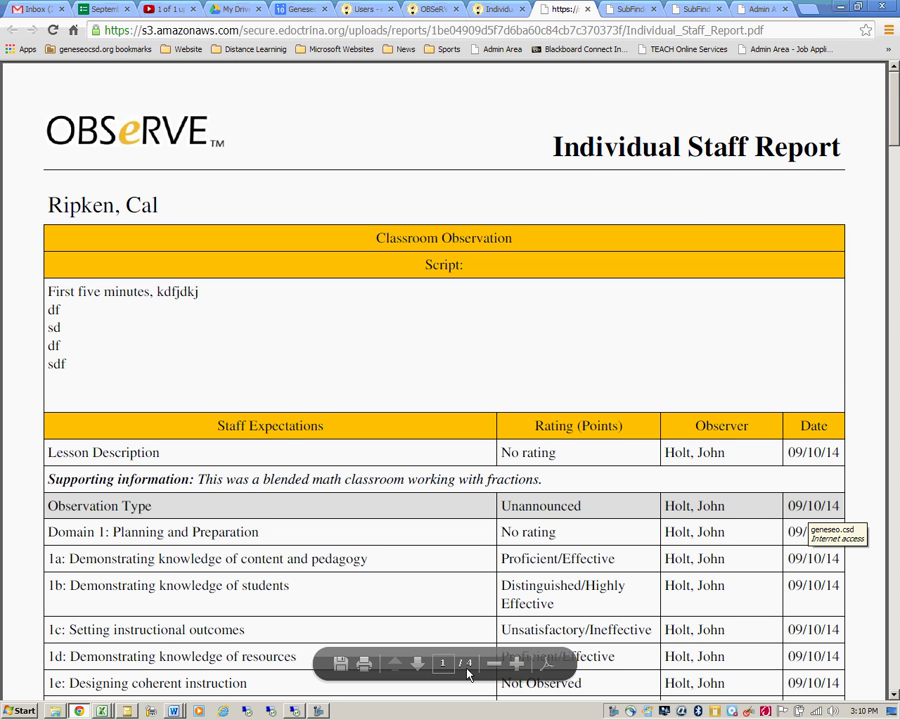
scroll(618, 440, "down", 1)
scroll(618, 440, "down", 4)
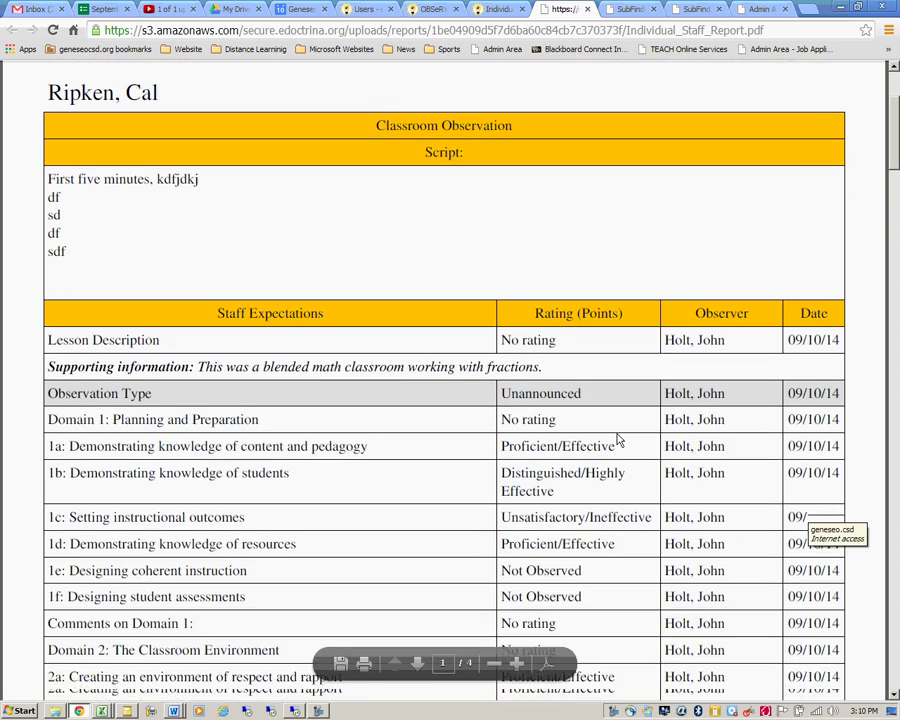
scroll(617, 432, "down", 7)
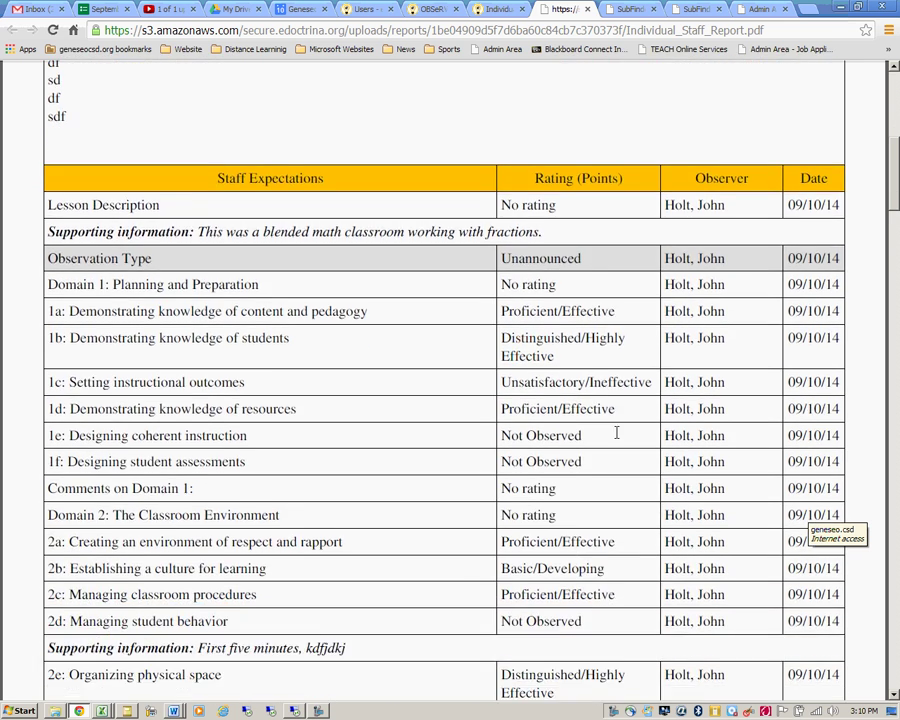
scroll(617, 432, "down", 4)
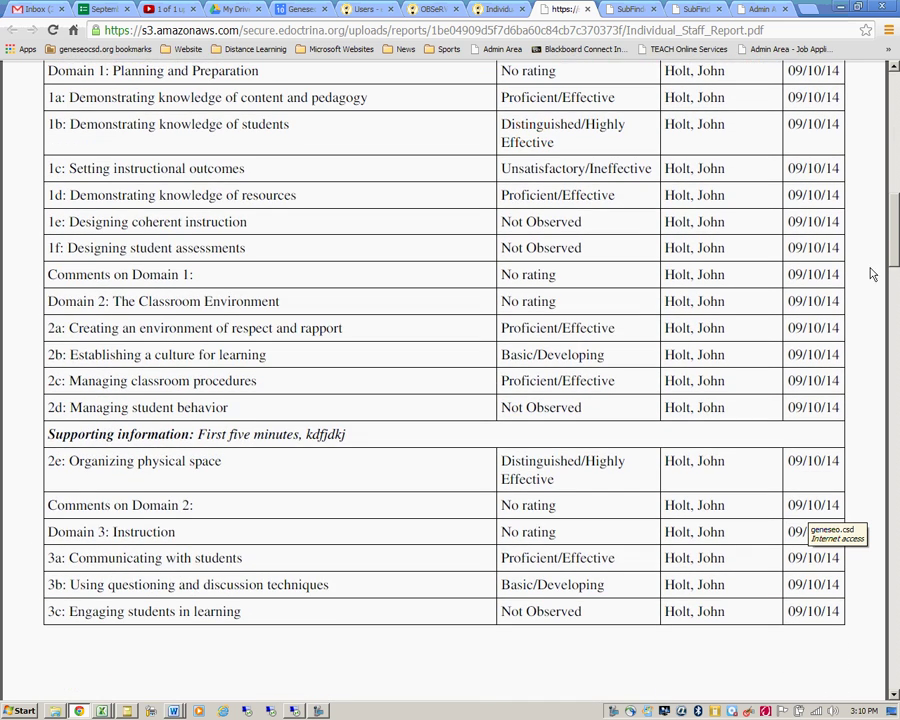
mouse_move(893, 240)
left_mouse_down()
mouse_move(897, 520)
mouse_move(884, 90)
left_mouse_up()
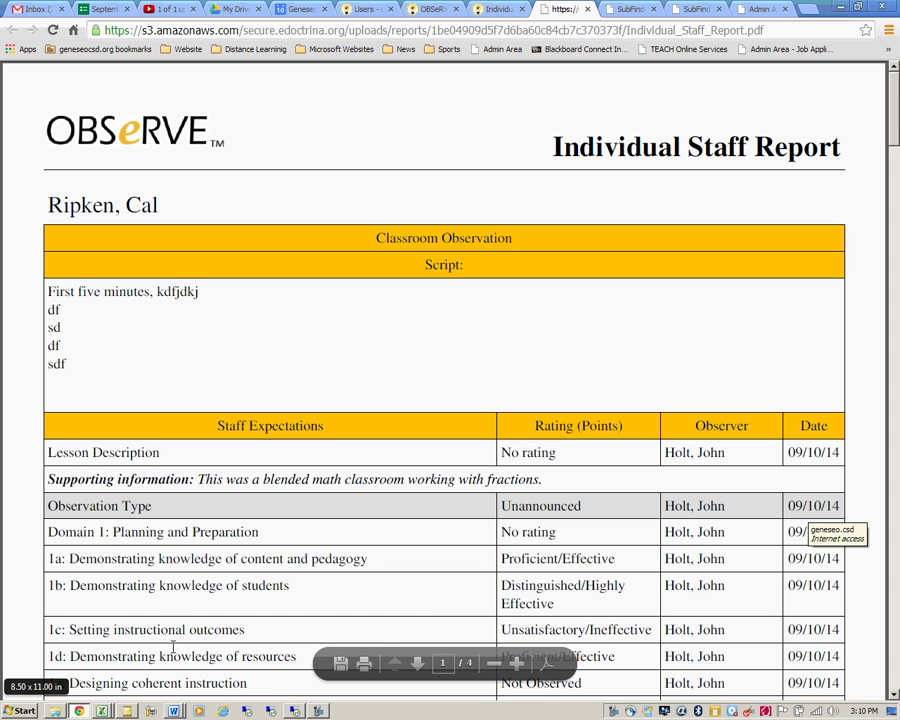
left_click(319, 710)
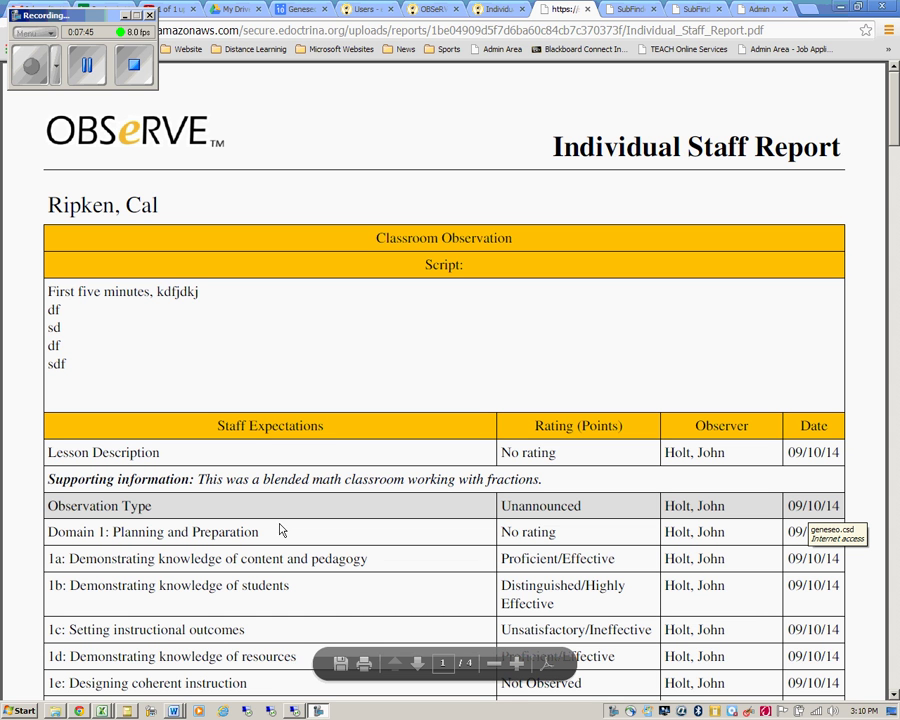